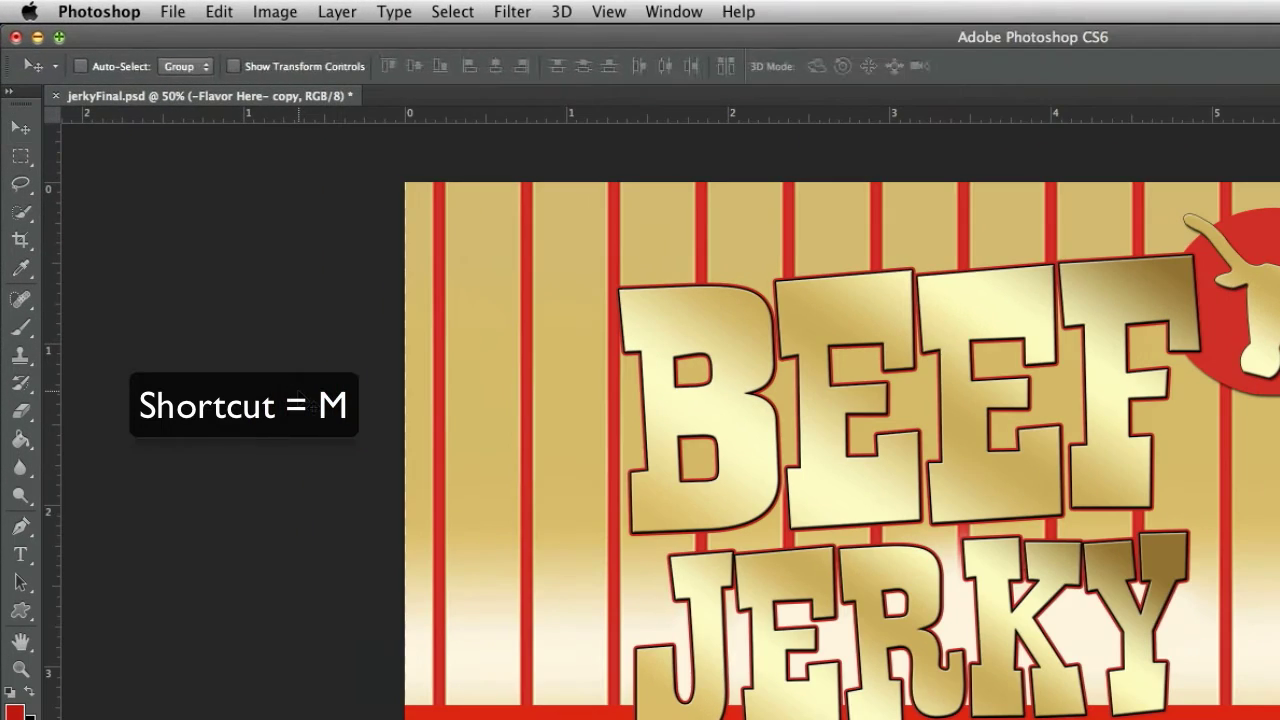
Switch to the Rectangular Marquee Tool with M and look over the other marquee variants in its flyout
key(m)
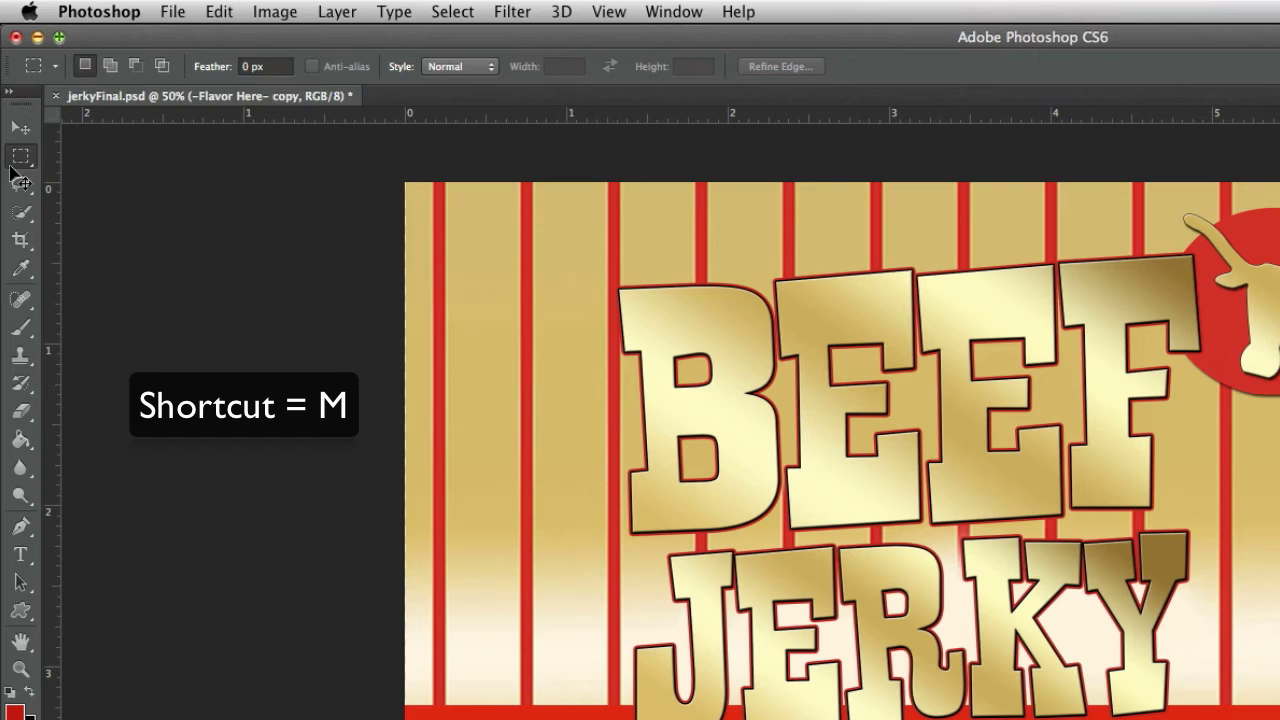
click(21, 160)
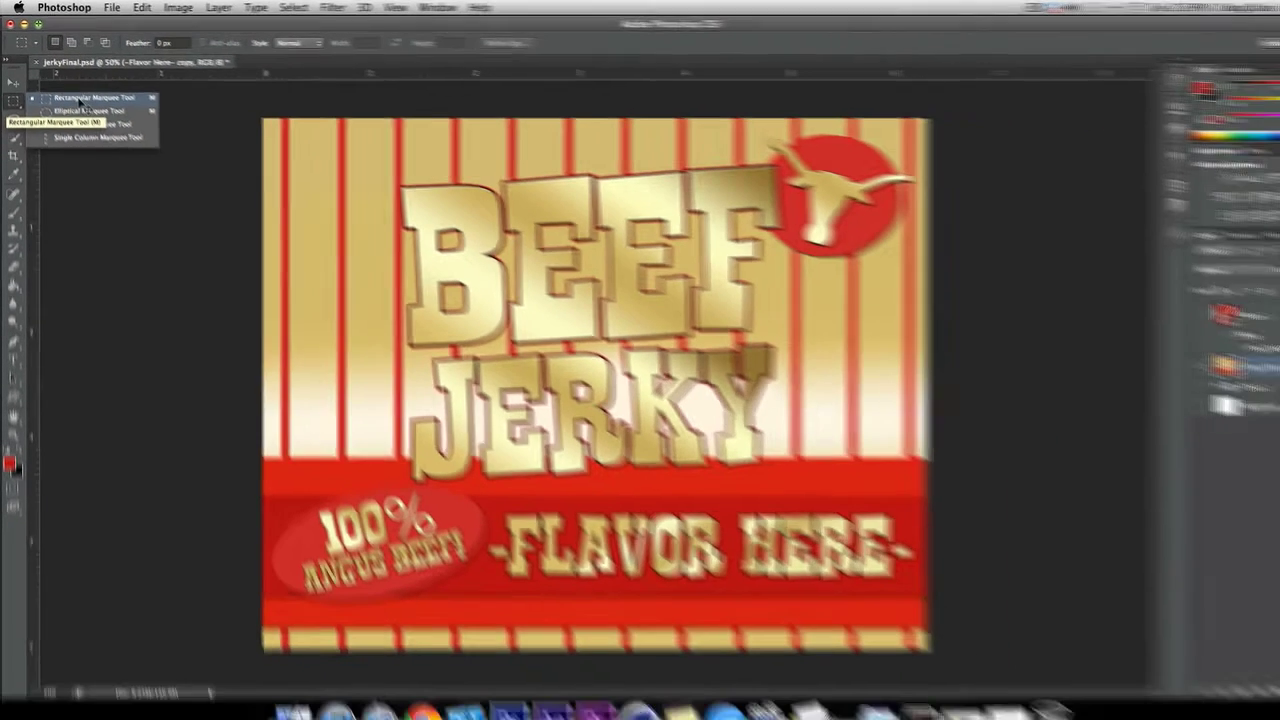
click(145, 165)
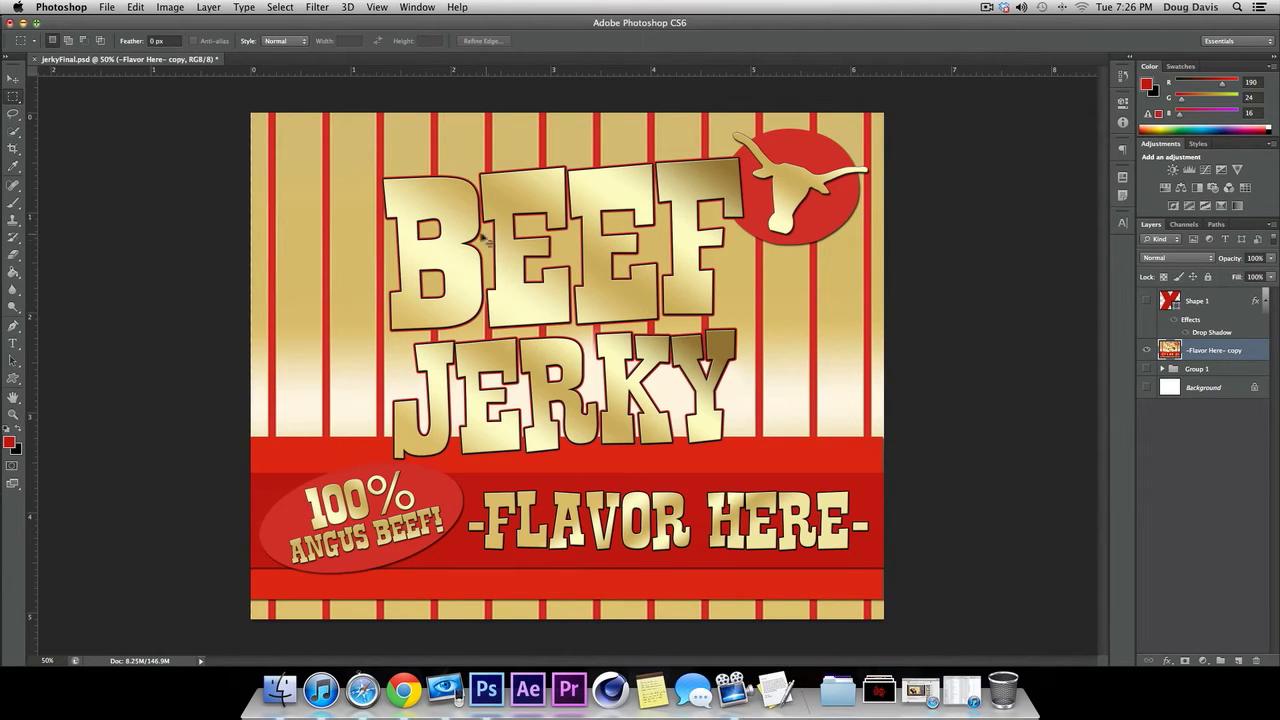
drag(403, 210, 733, 428)
click(13, 78)
drag(562, 295, 450, 324)
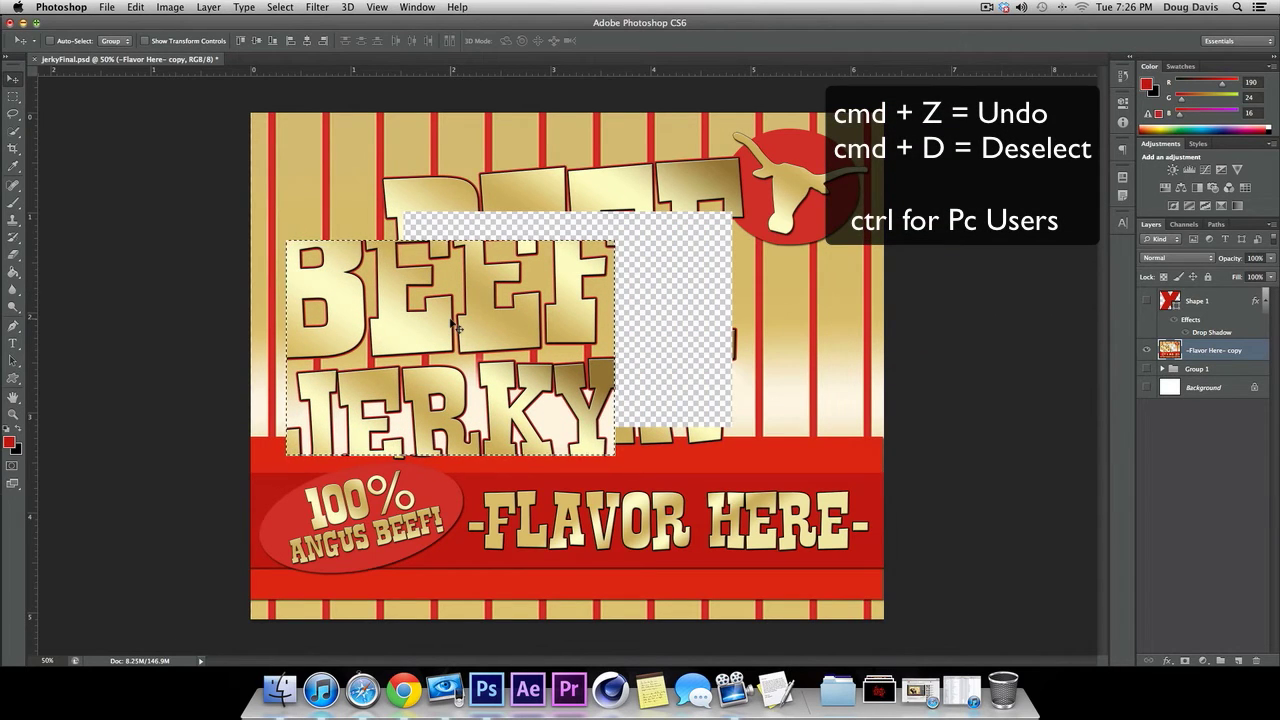
key(super+z)
key(super+d)
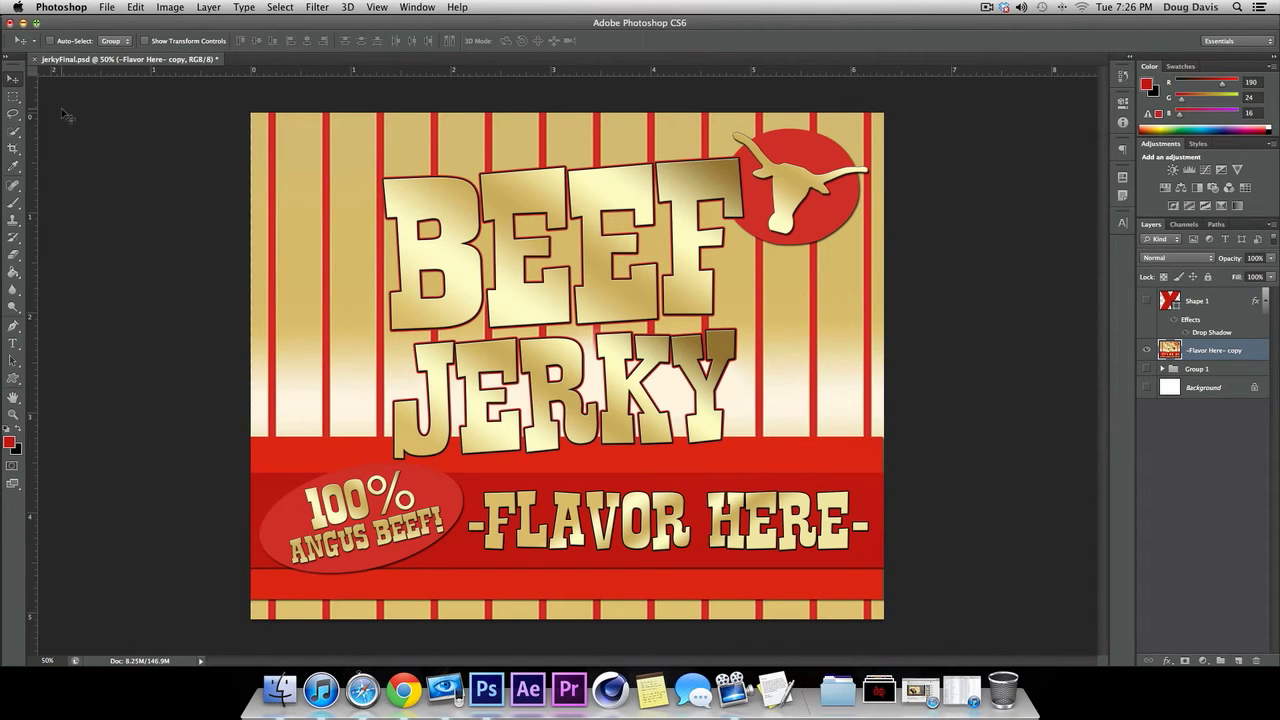
Fill a rectangular selection over the left part of BEEF with solid red, then deselect
click(13, 97)
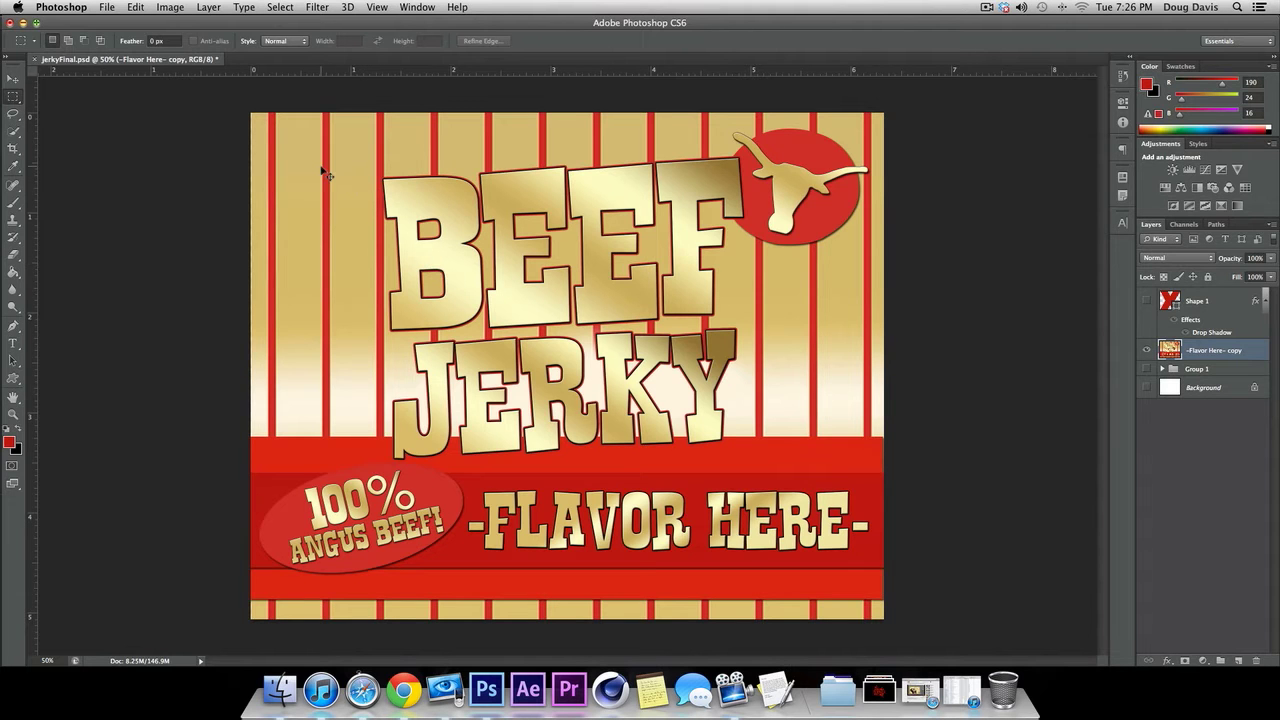
drag(322, 172, 543, 313)
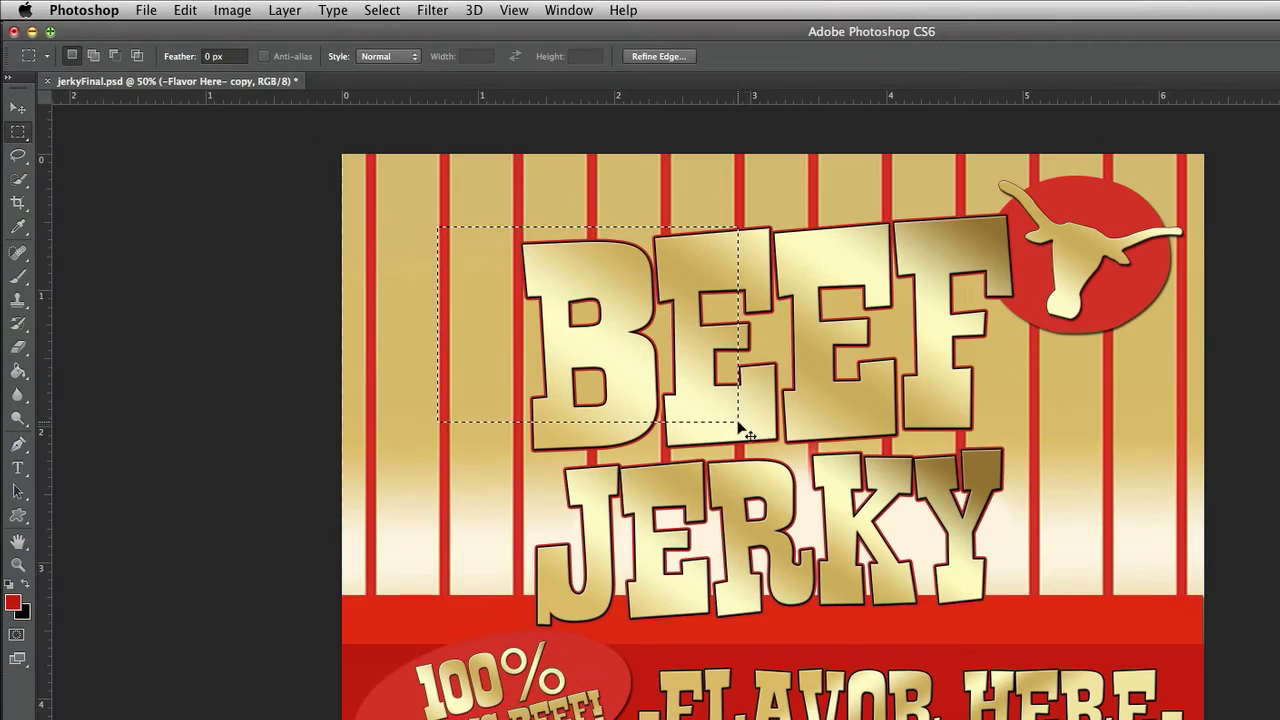
right_click(586, 340)
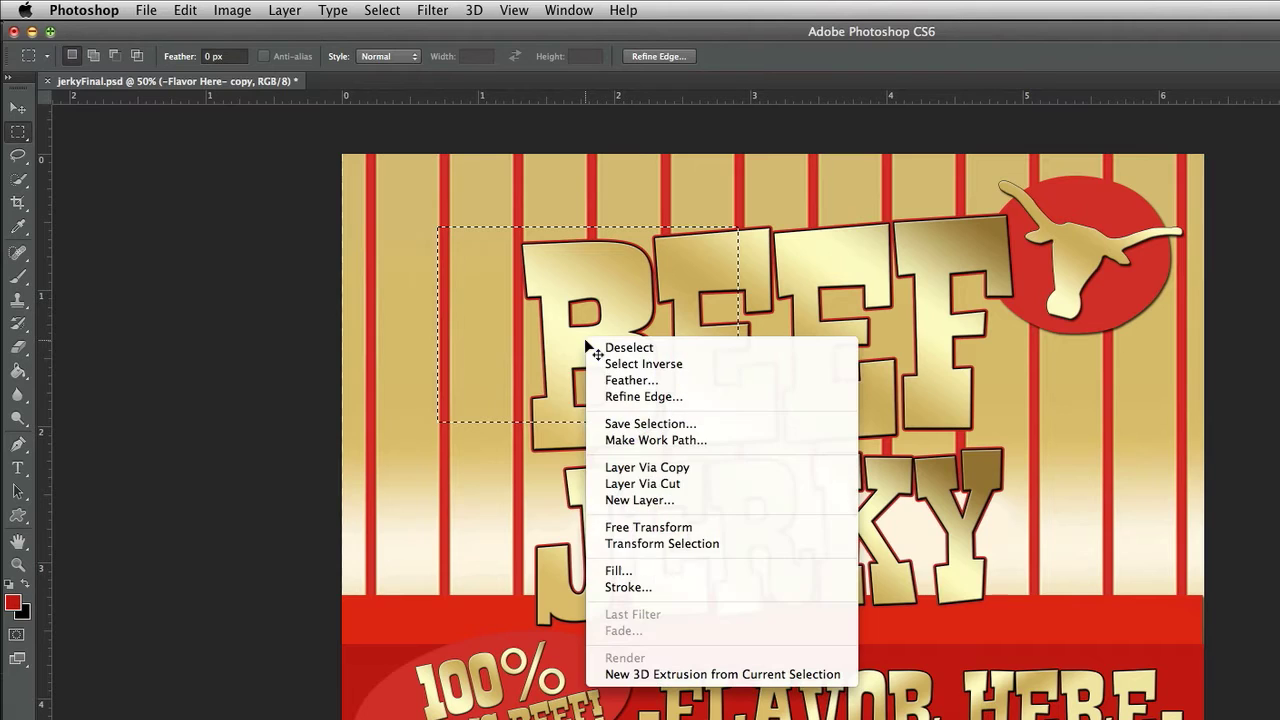
click(660, 572)
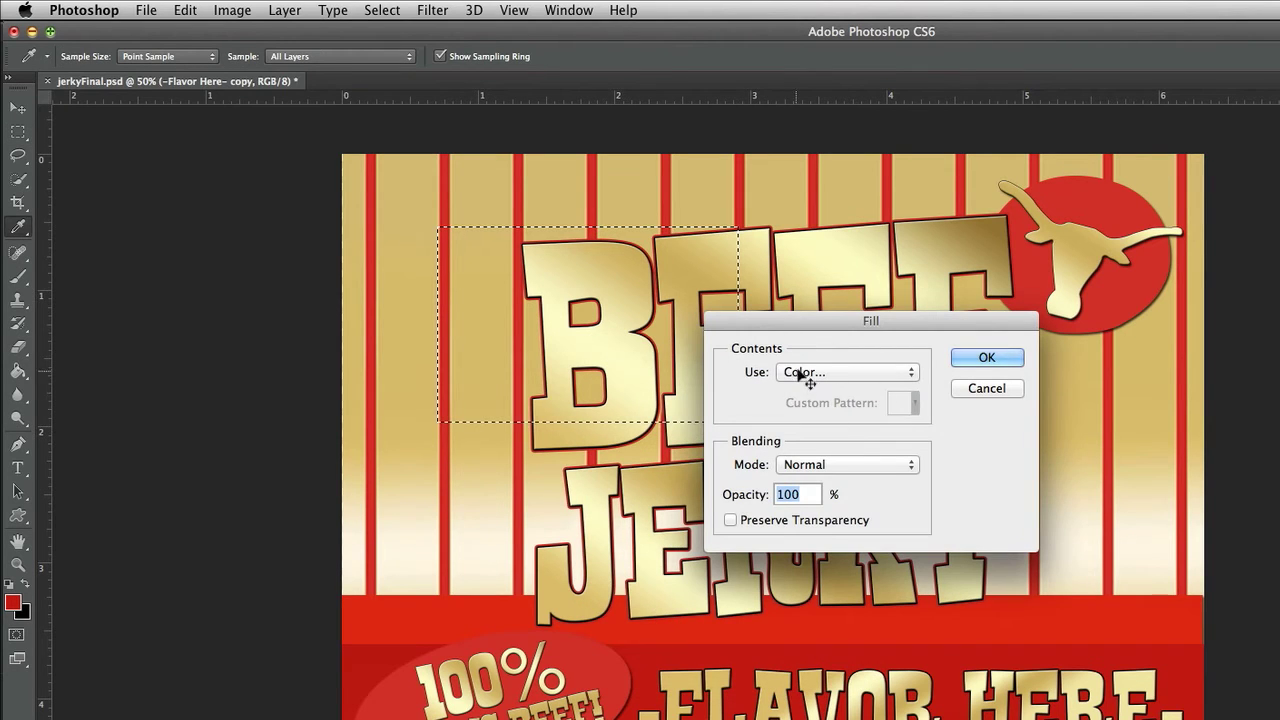
click(986, 358)
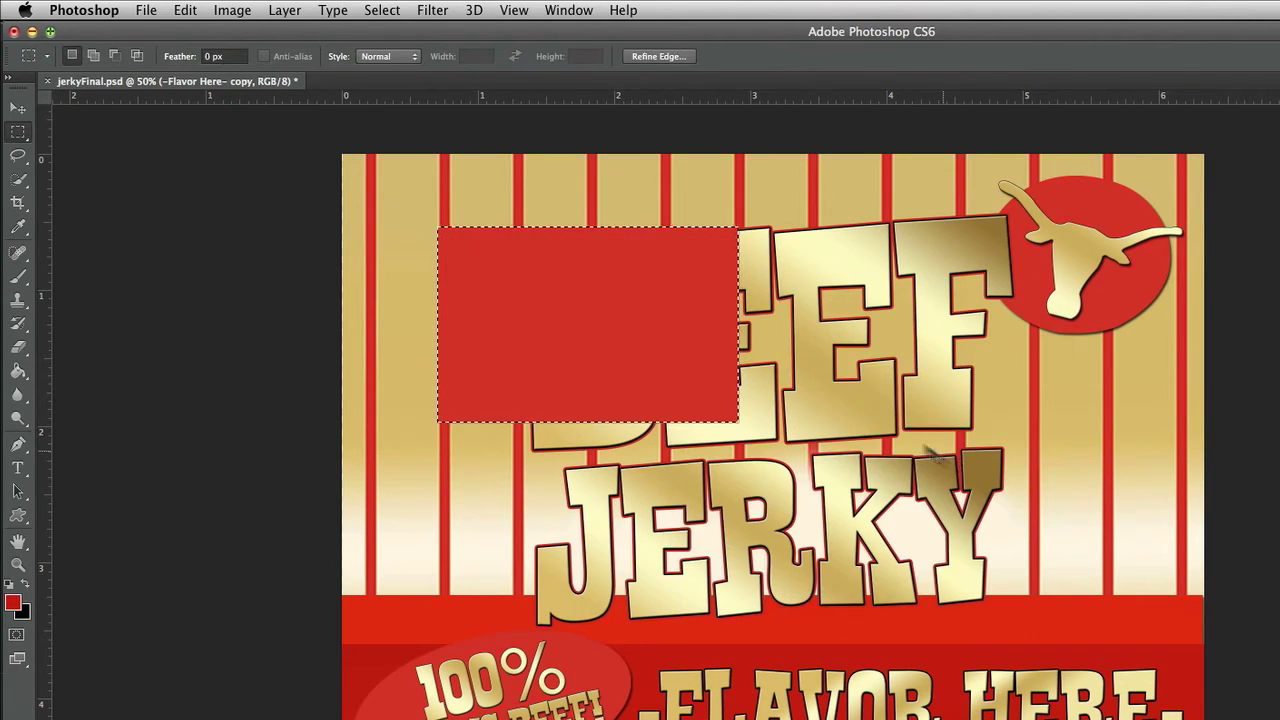
key(super+d)
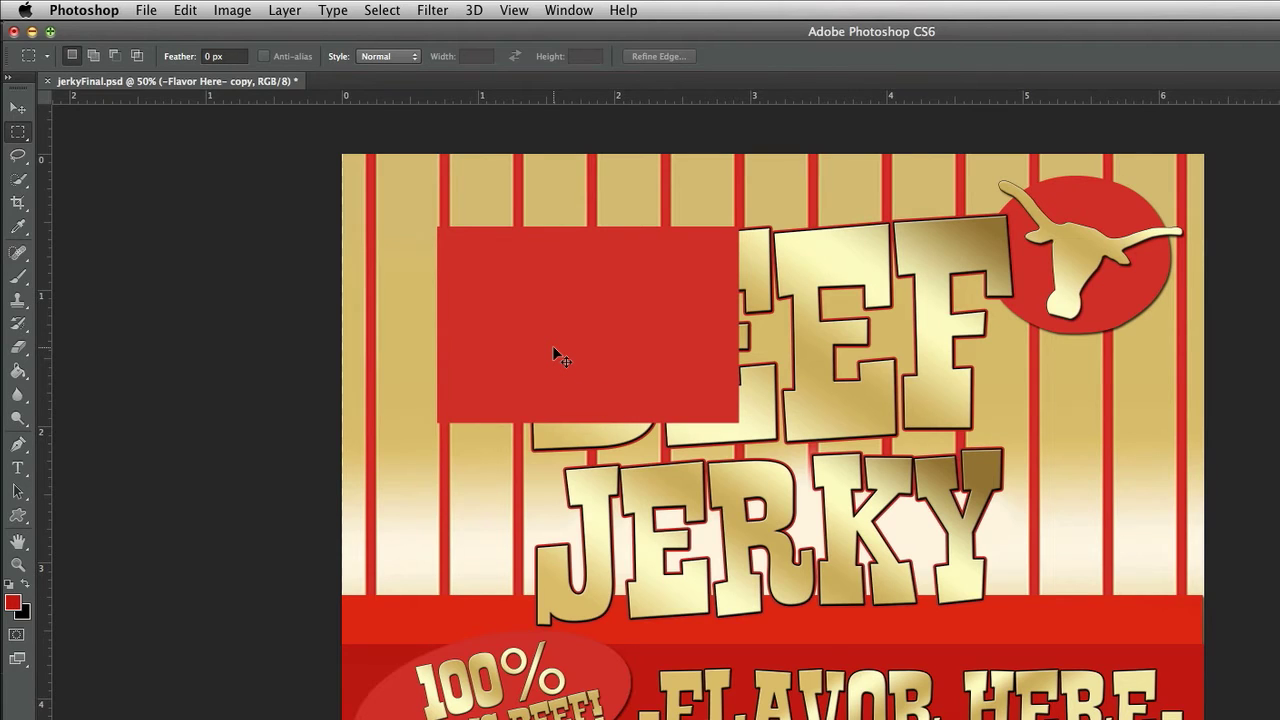
click(215, 56)
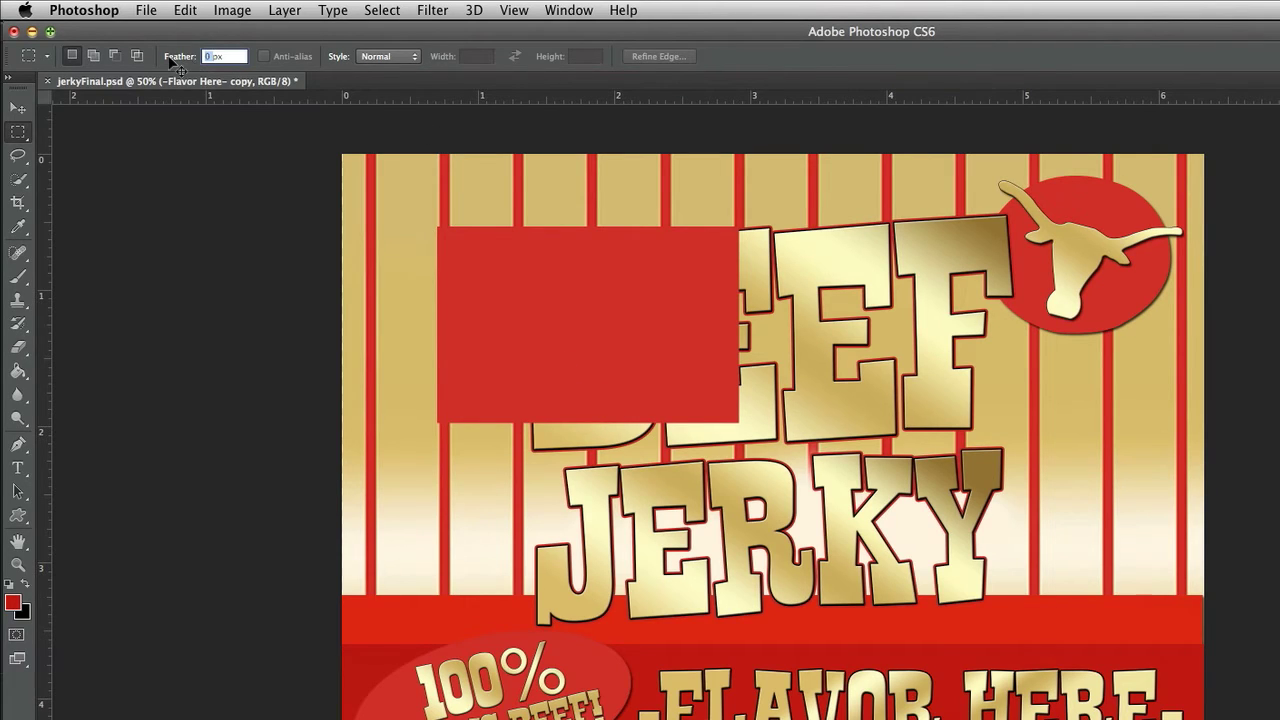
Set an 80 px feather and fill a soft red patch over the JE of JERKY, then deselect
text(80)
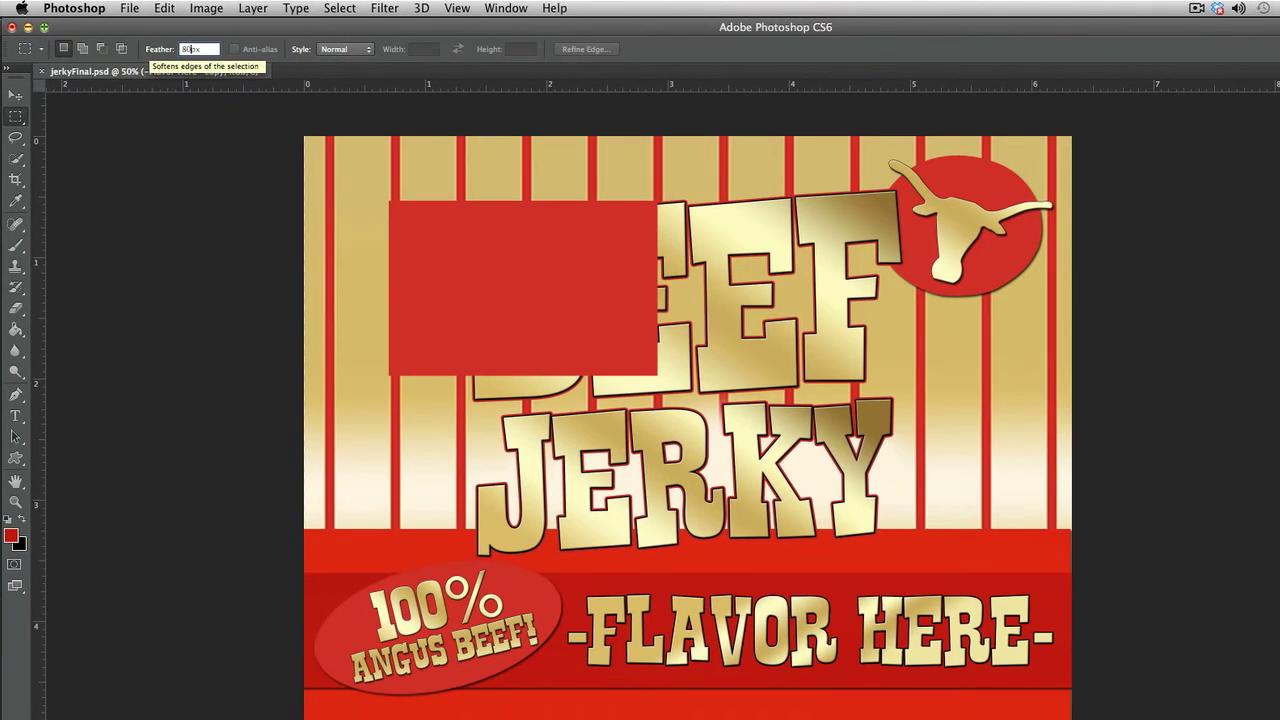
key(Return)
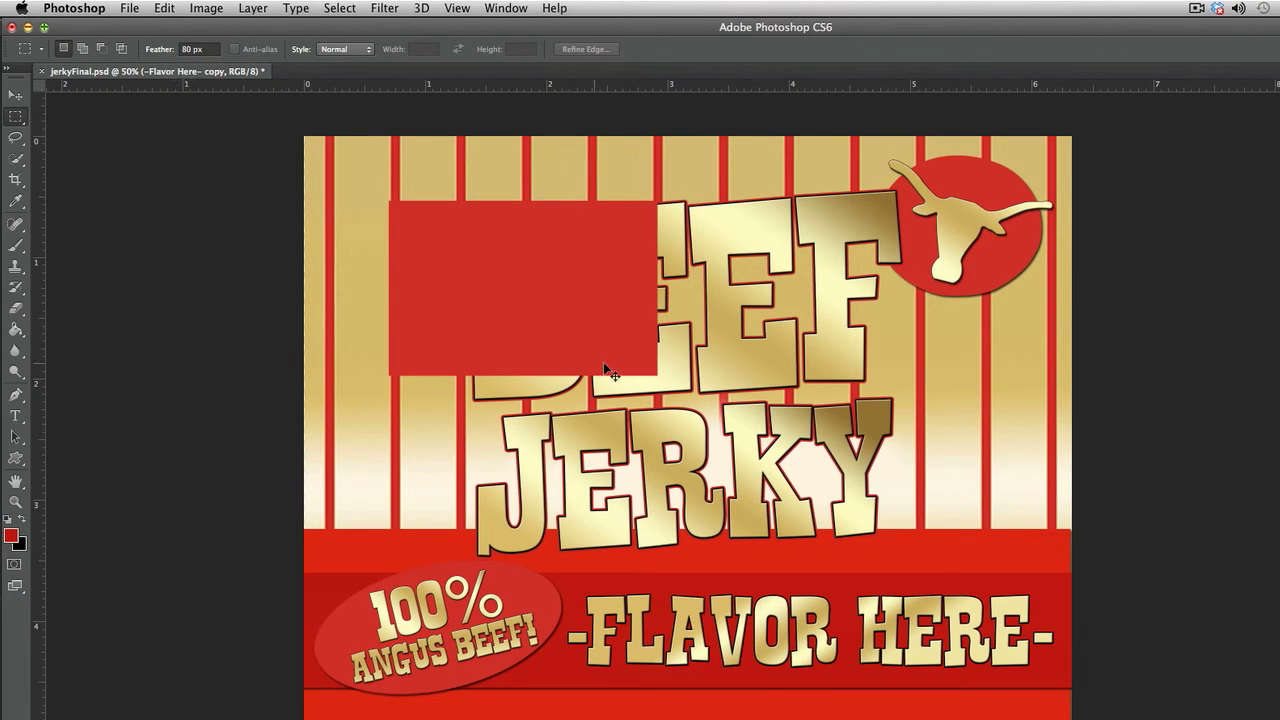
drag(390, 400, 655, 560)
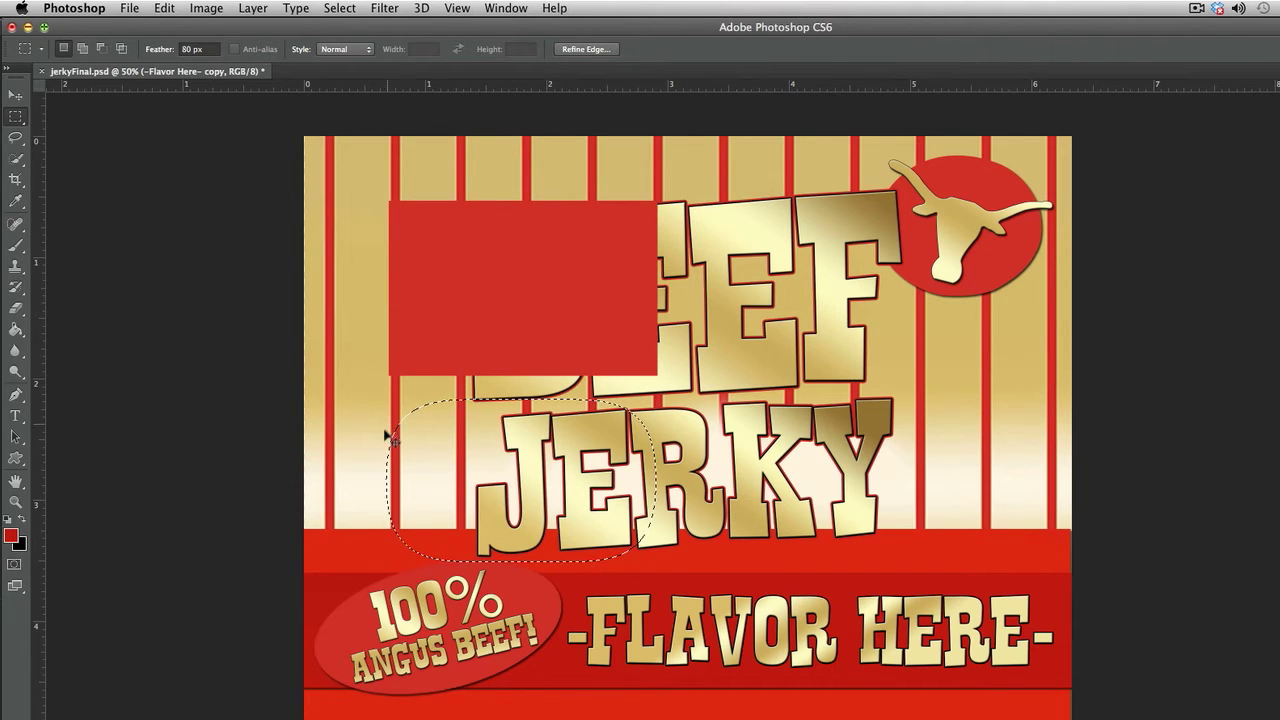
right_click(531, 475)
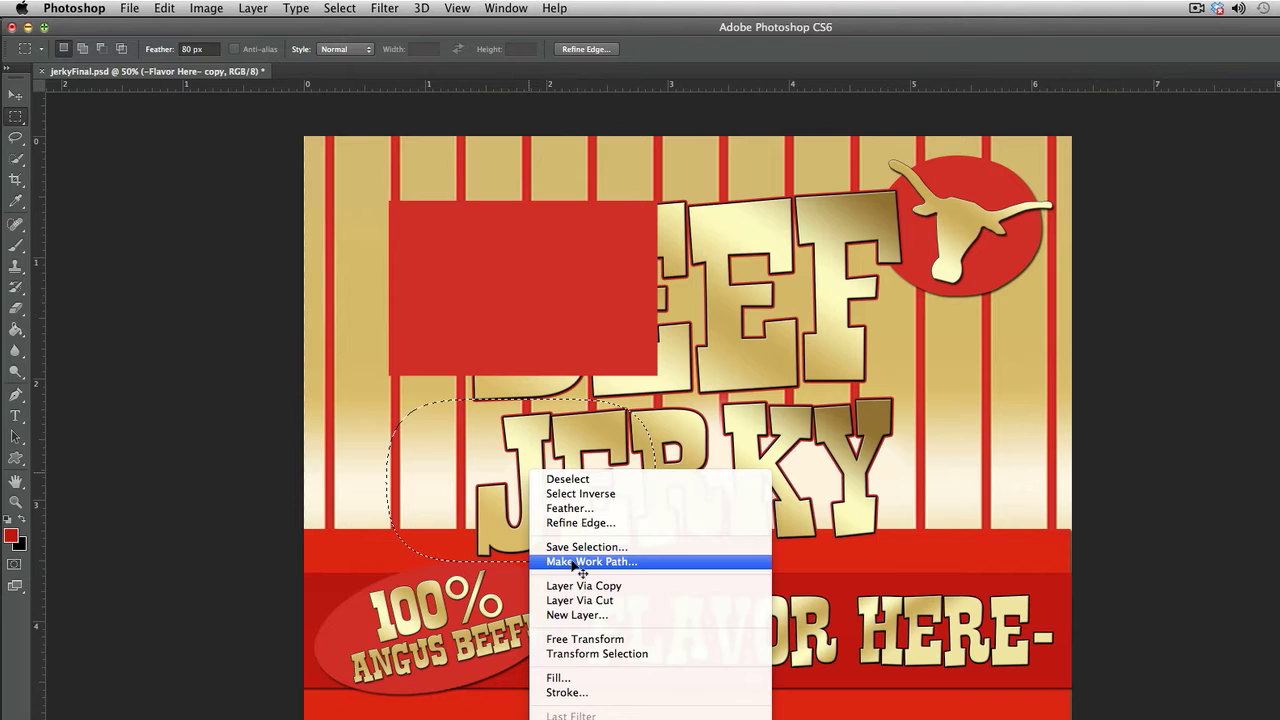
click(556, 678)
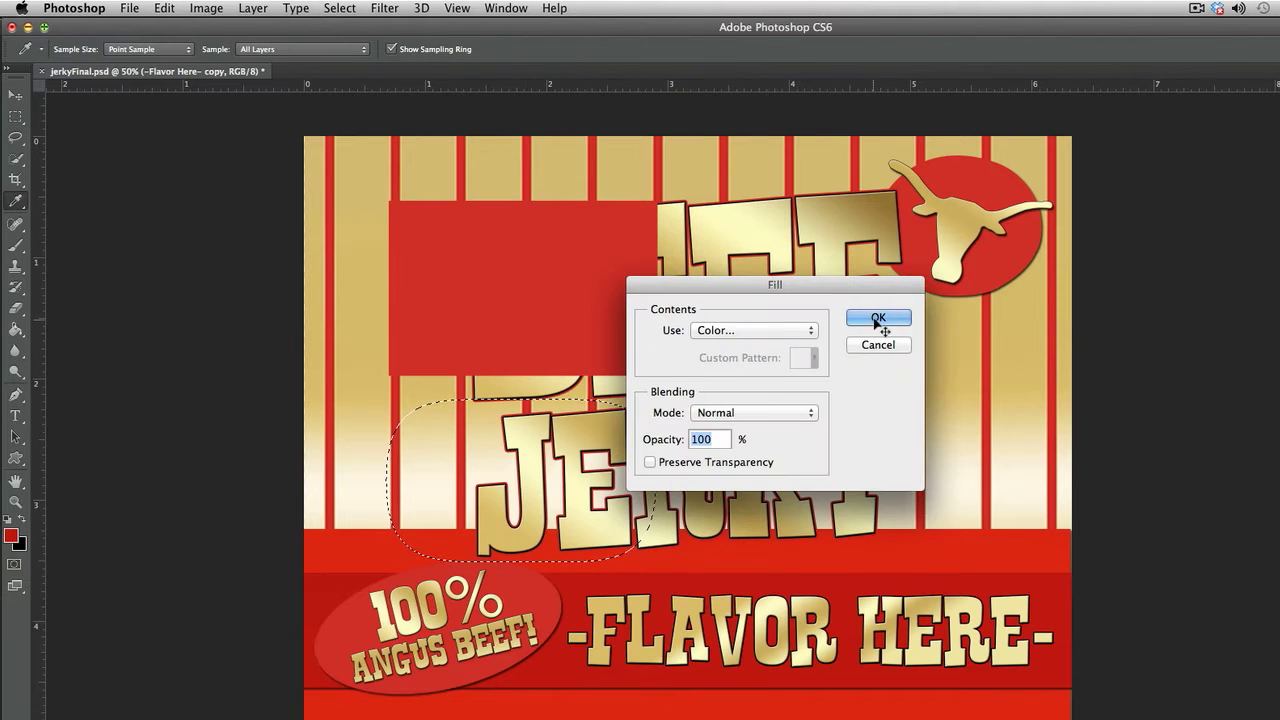
click(878, 318)
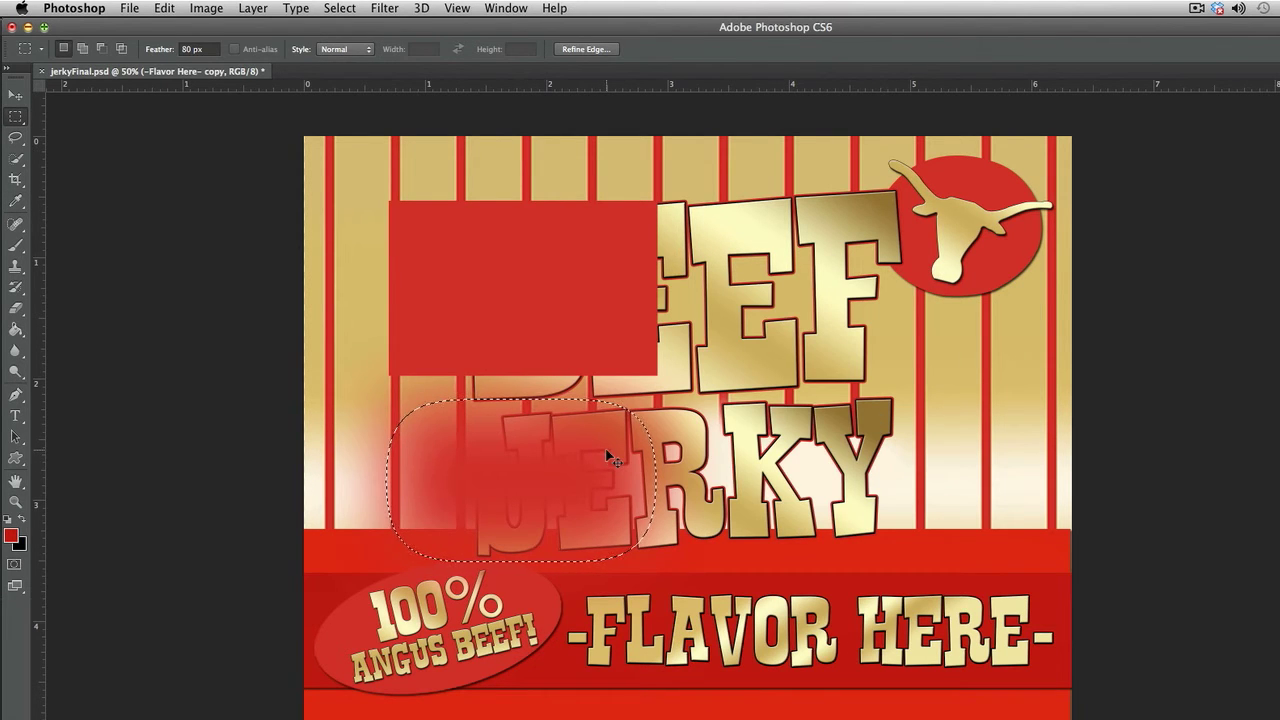
key(super+d)
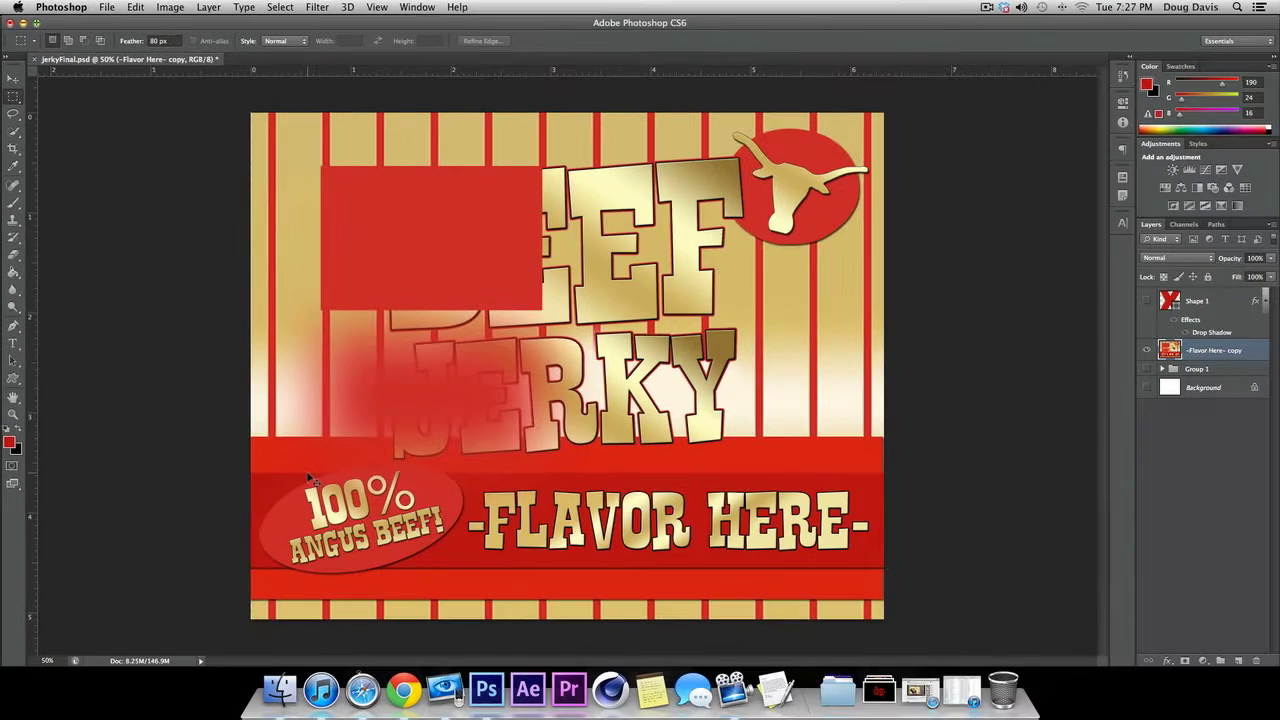
Undo the red fills, clear the selection, and make the red X shape layer visible
key(super+z)
key(super+z)
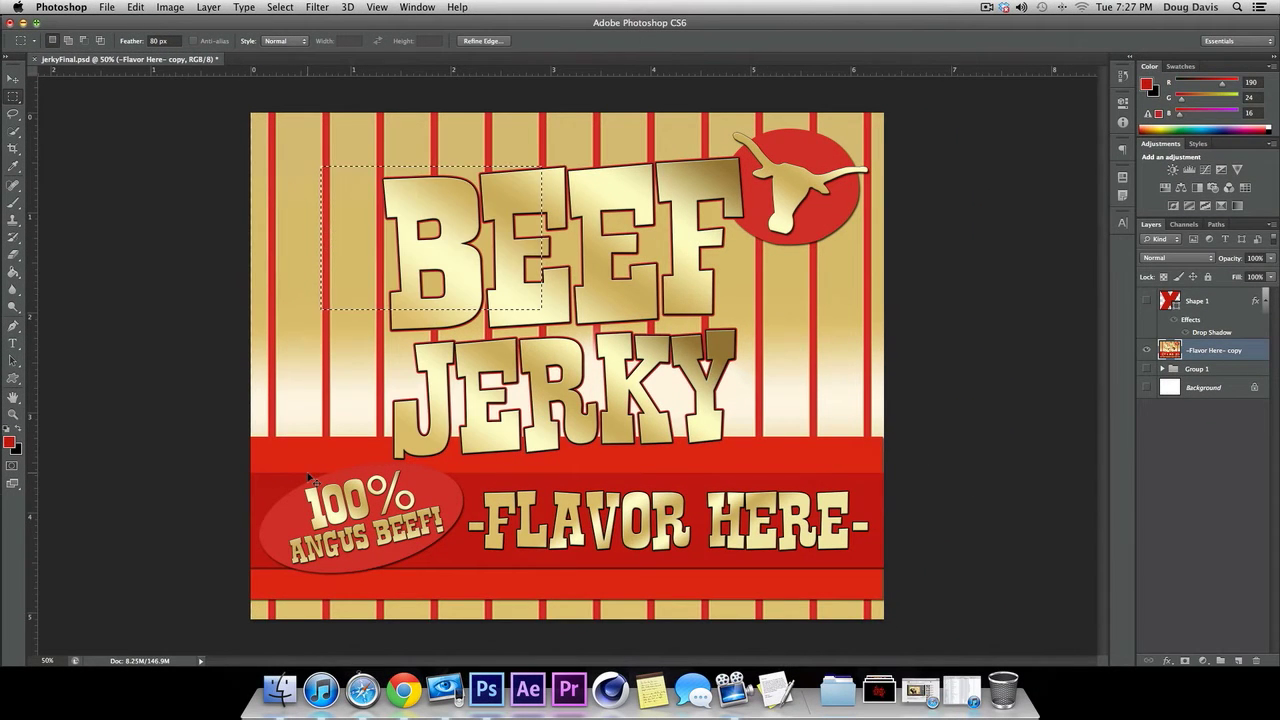
key(super+d)
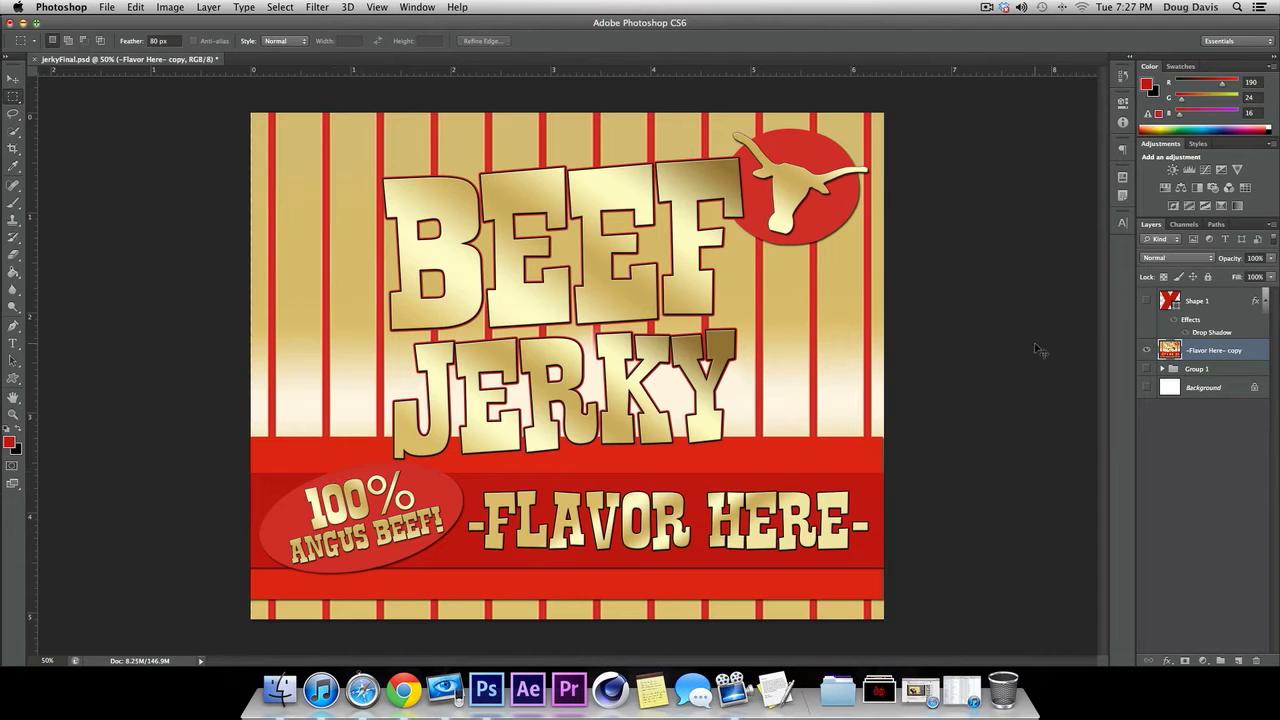
click(1146, 301)
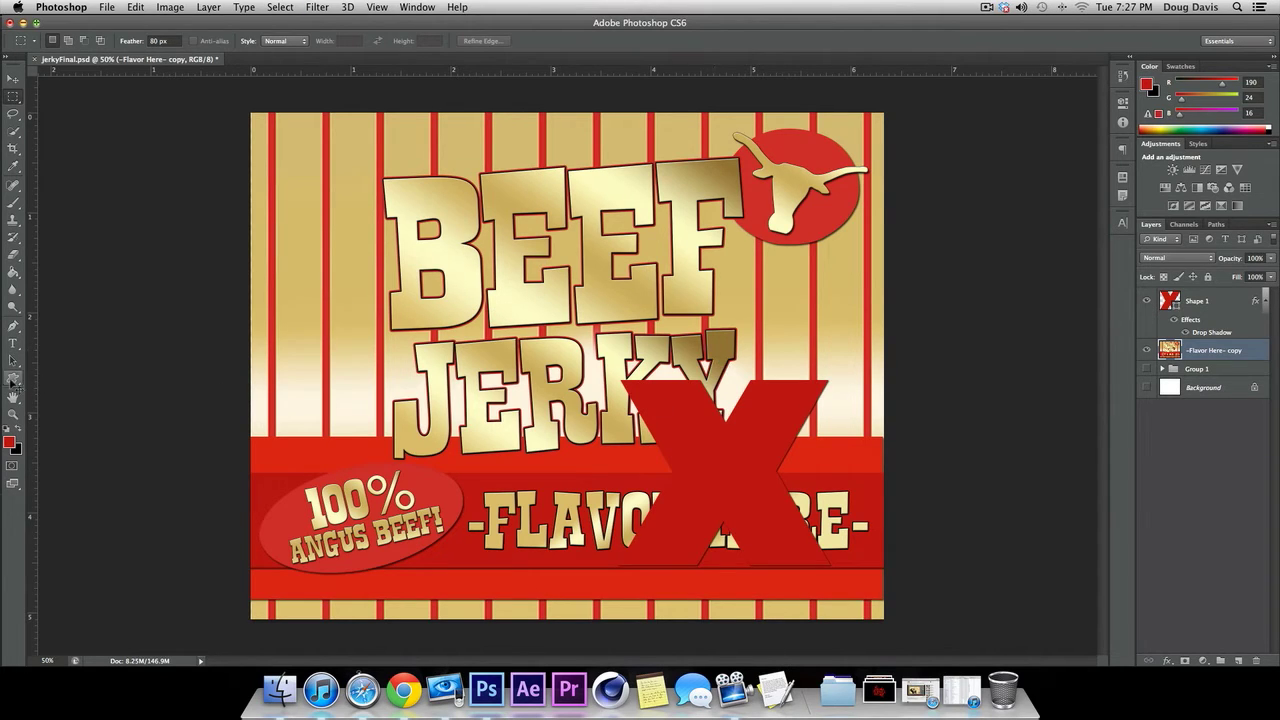
click(13, 379)
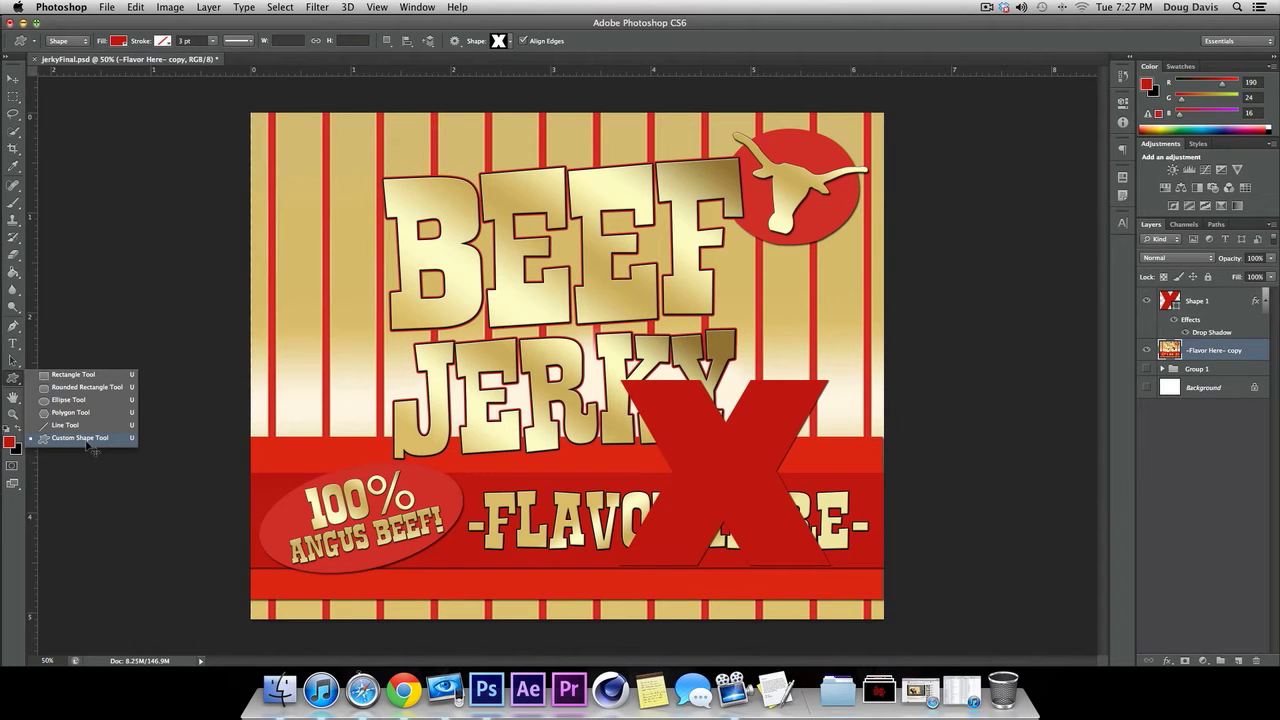
click(511, 42)
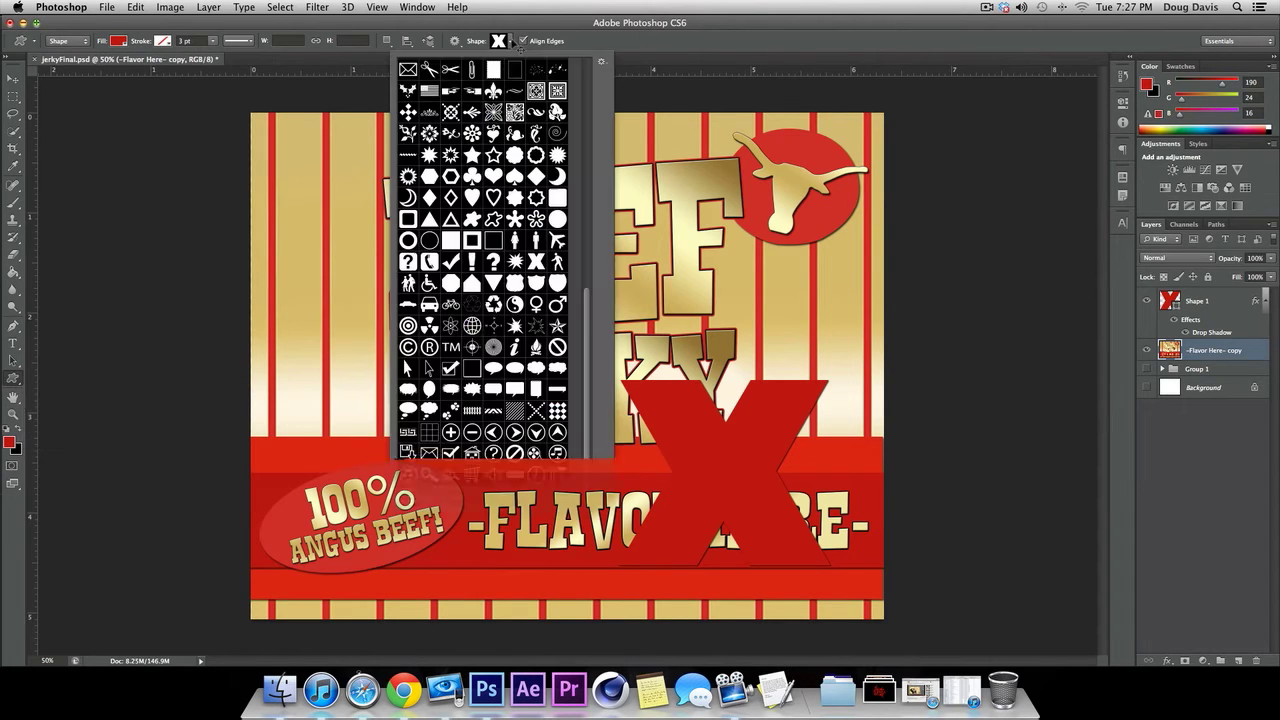
click(460, 172)
Move the red X shape layer up over the centre of the BEEF JERKY title
click(12, 80)
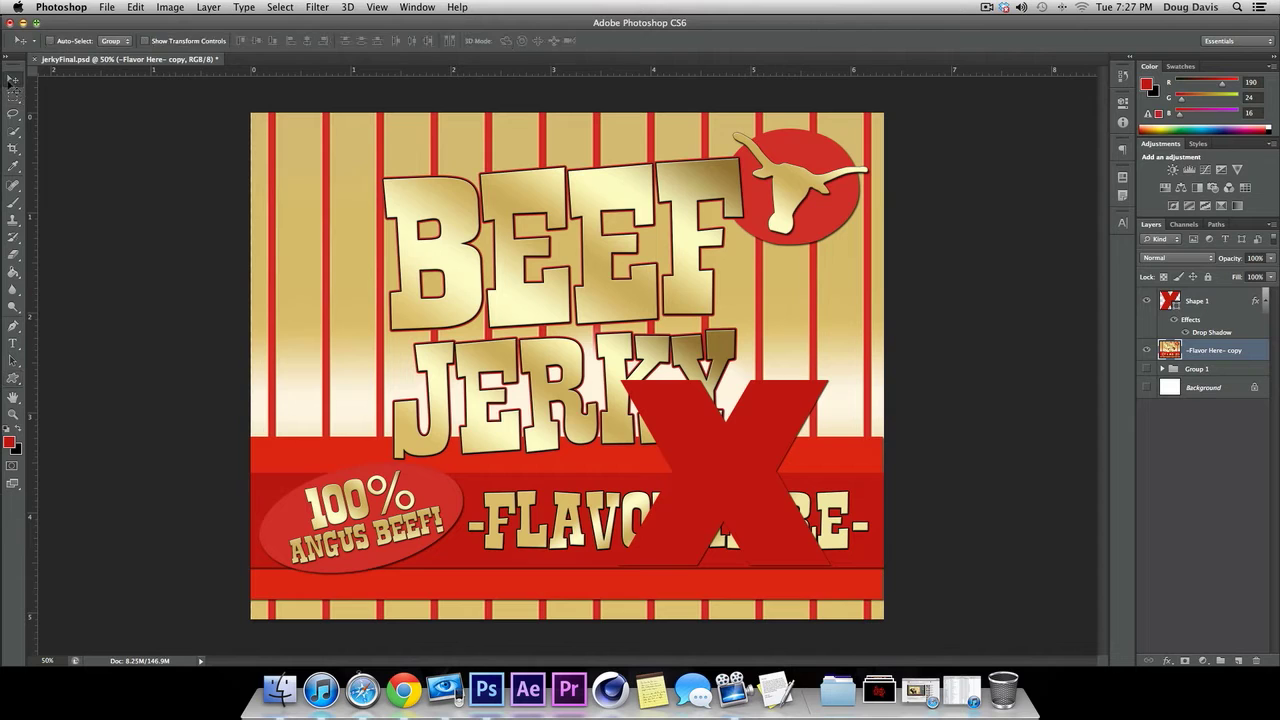
click(1200, 301)
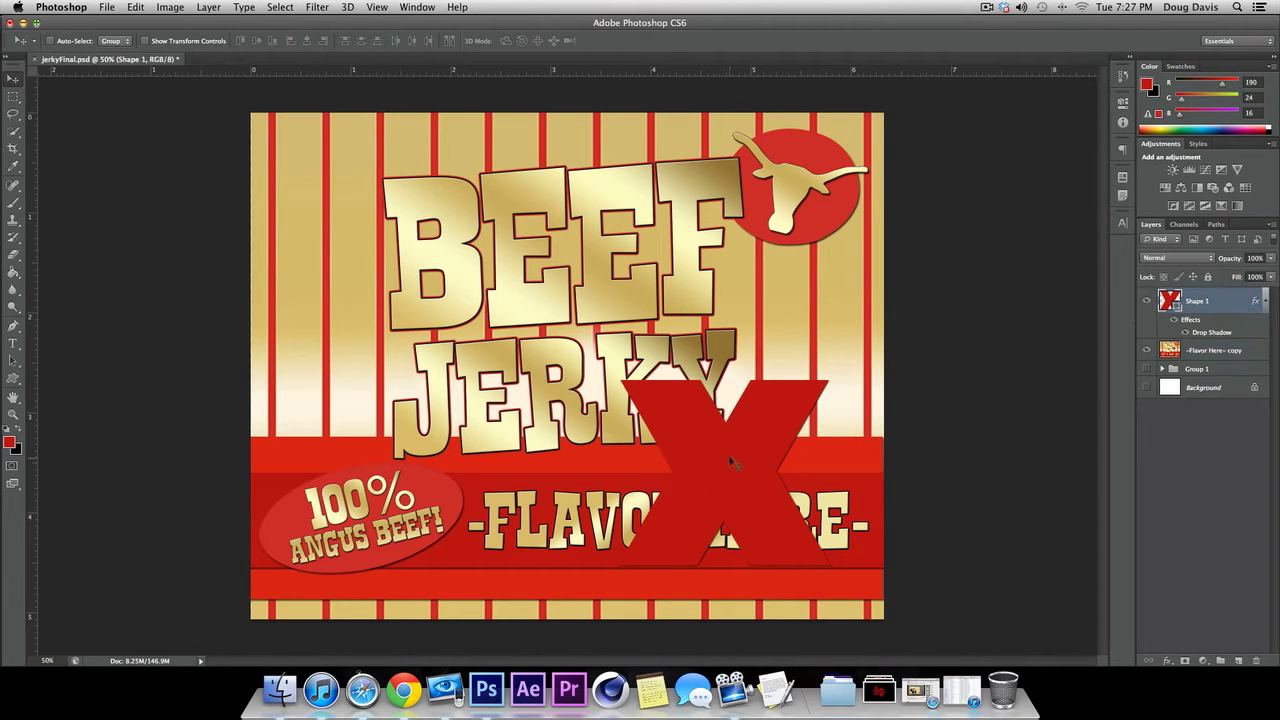
drag(745, 445, 480, 306)
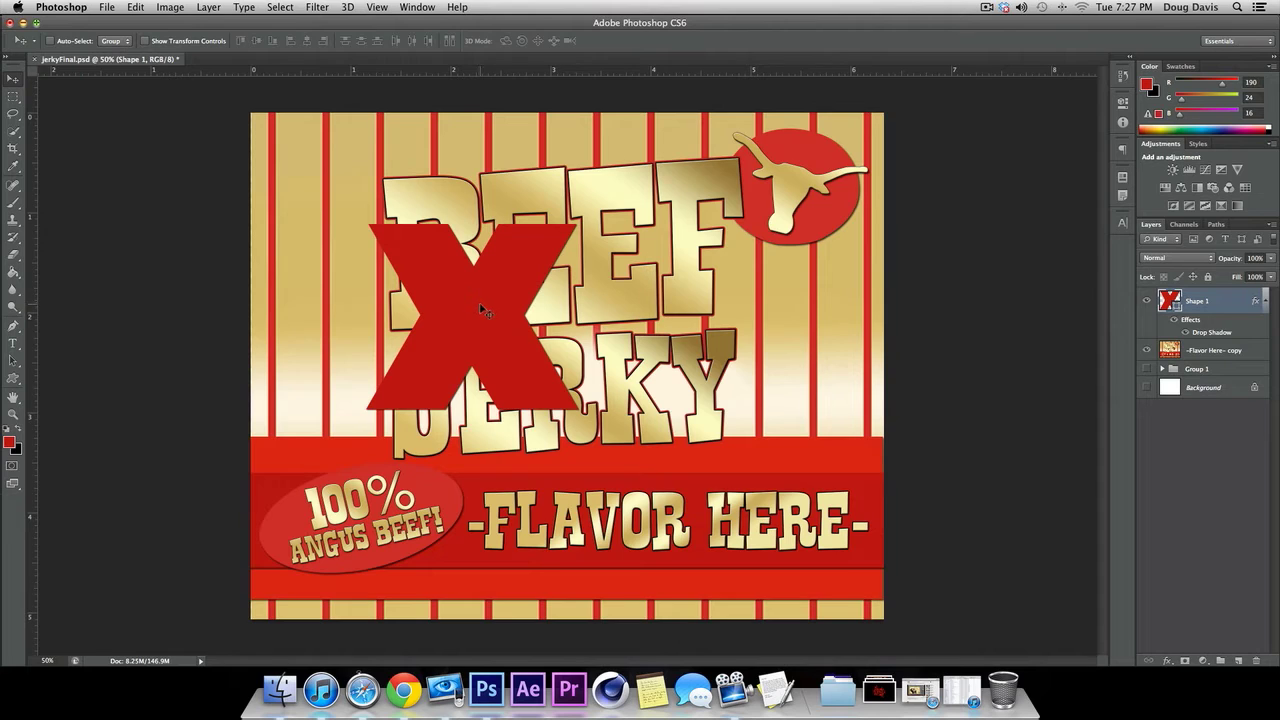
drag(470, 327, 588, 327)
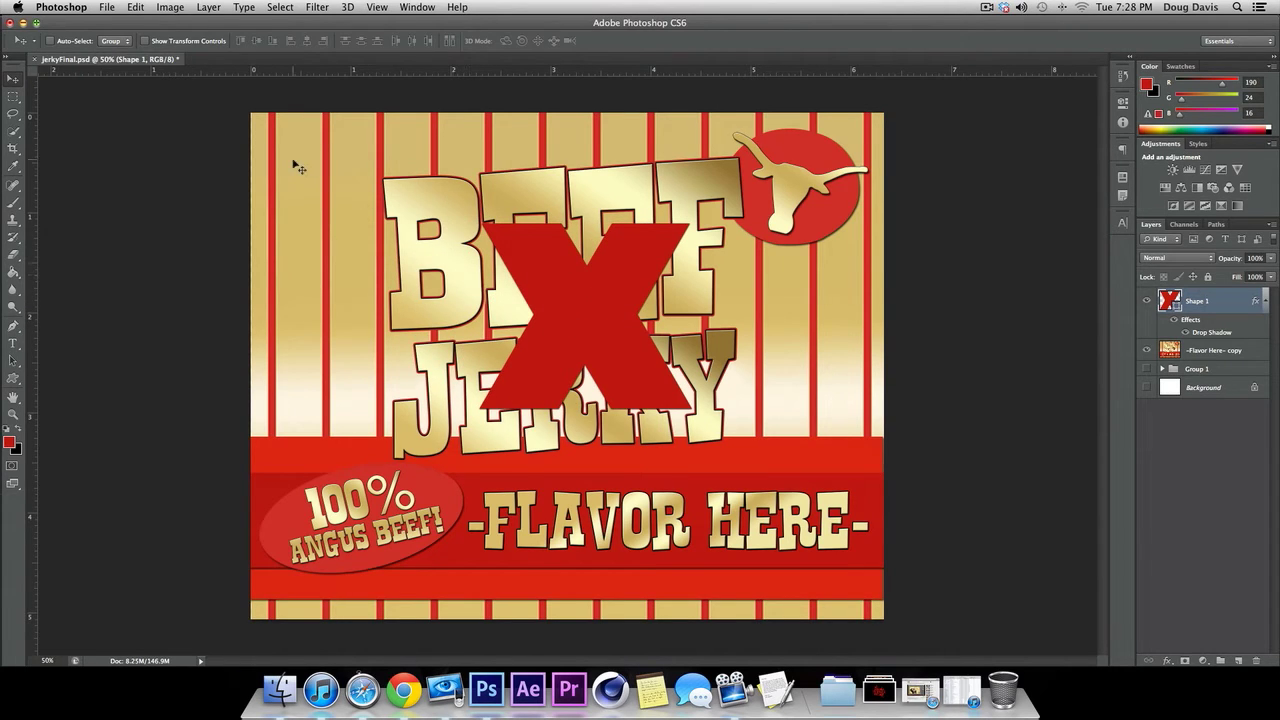
Show the rulers, try out a vertical guide, and shift the X left over B and J
key(super+h)
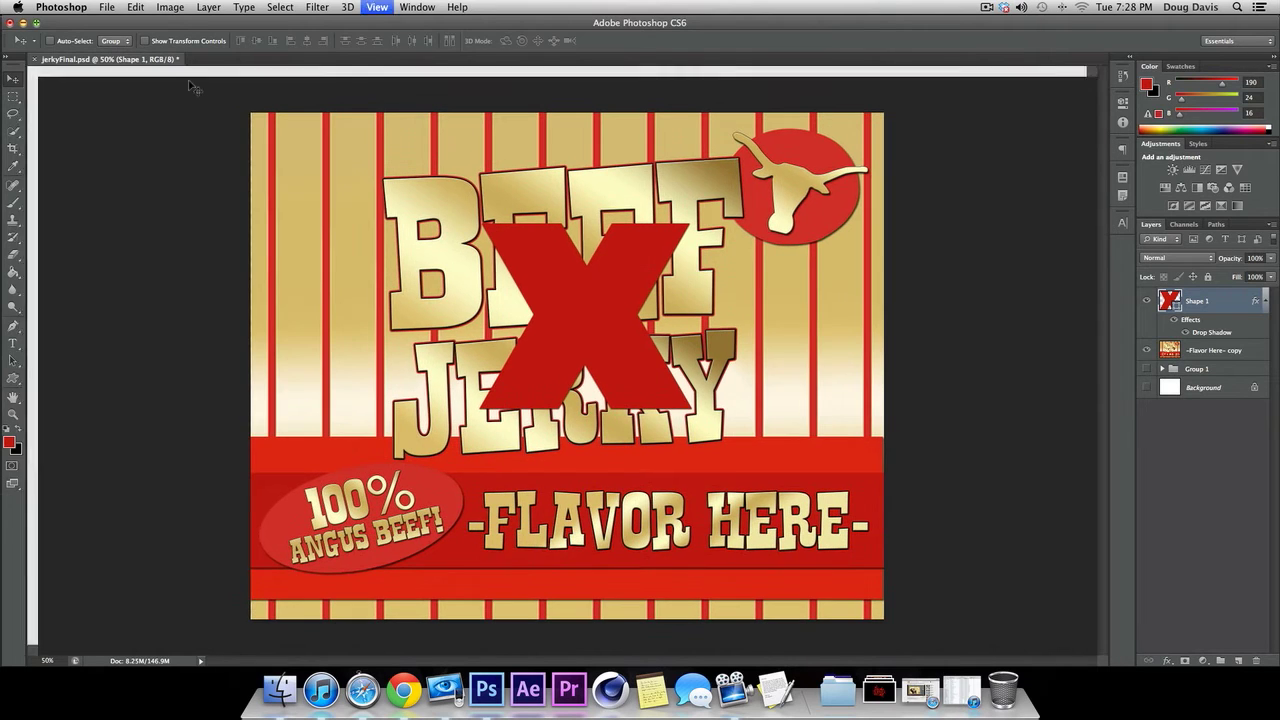
drag(37, 234, 579, 219)
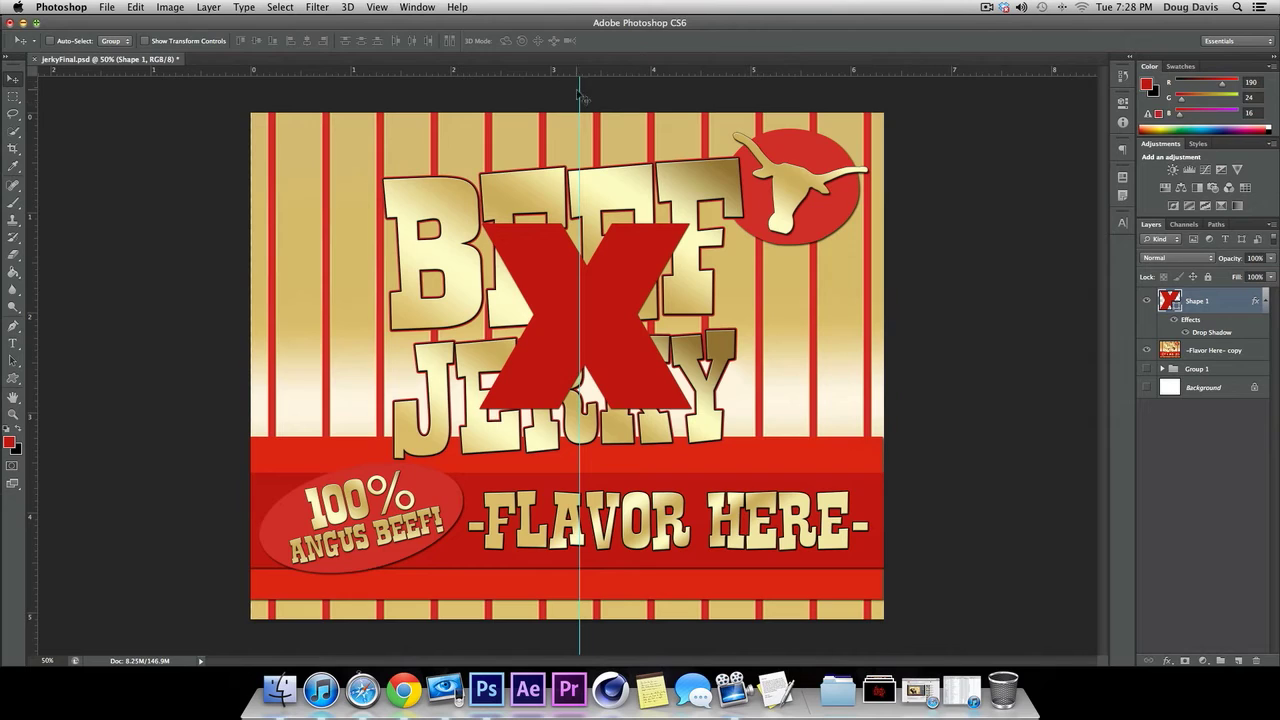
drag(580, 95, 29, 116)
drag(573, 320, 447, 312)
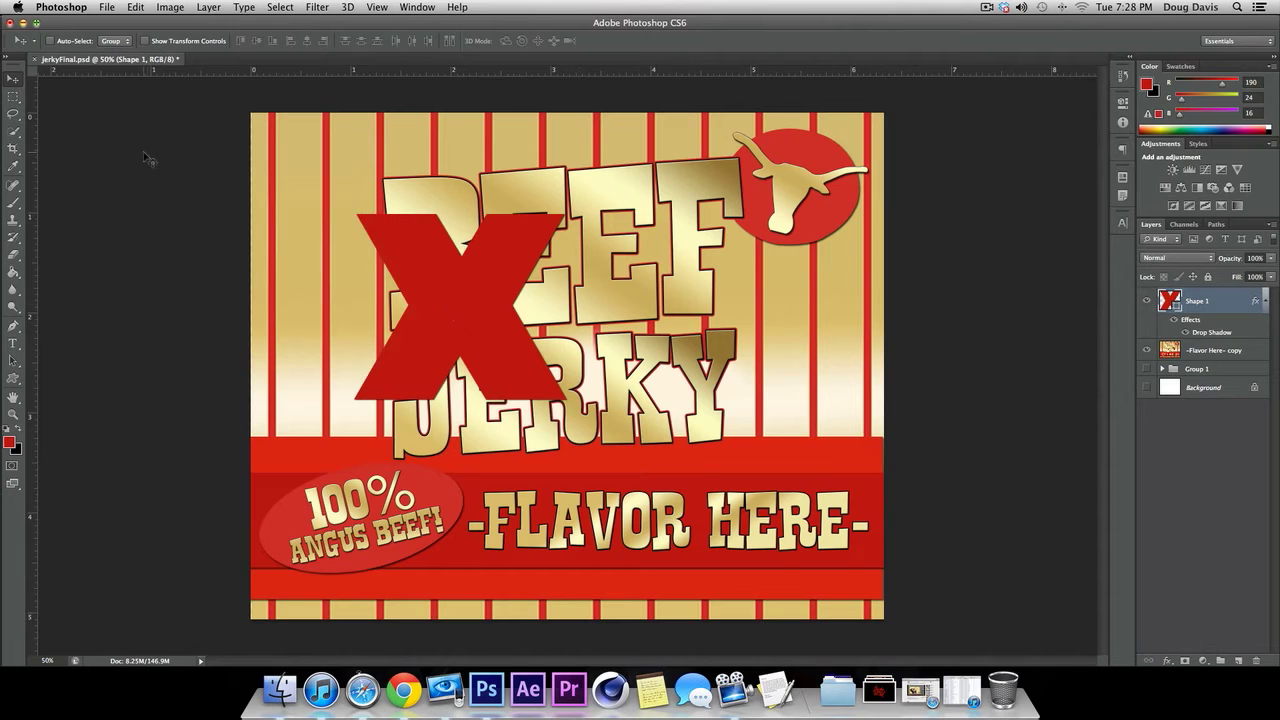
click(13, 97)
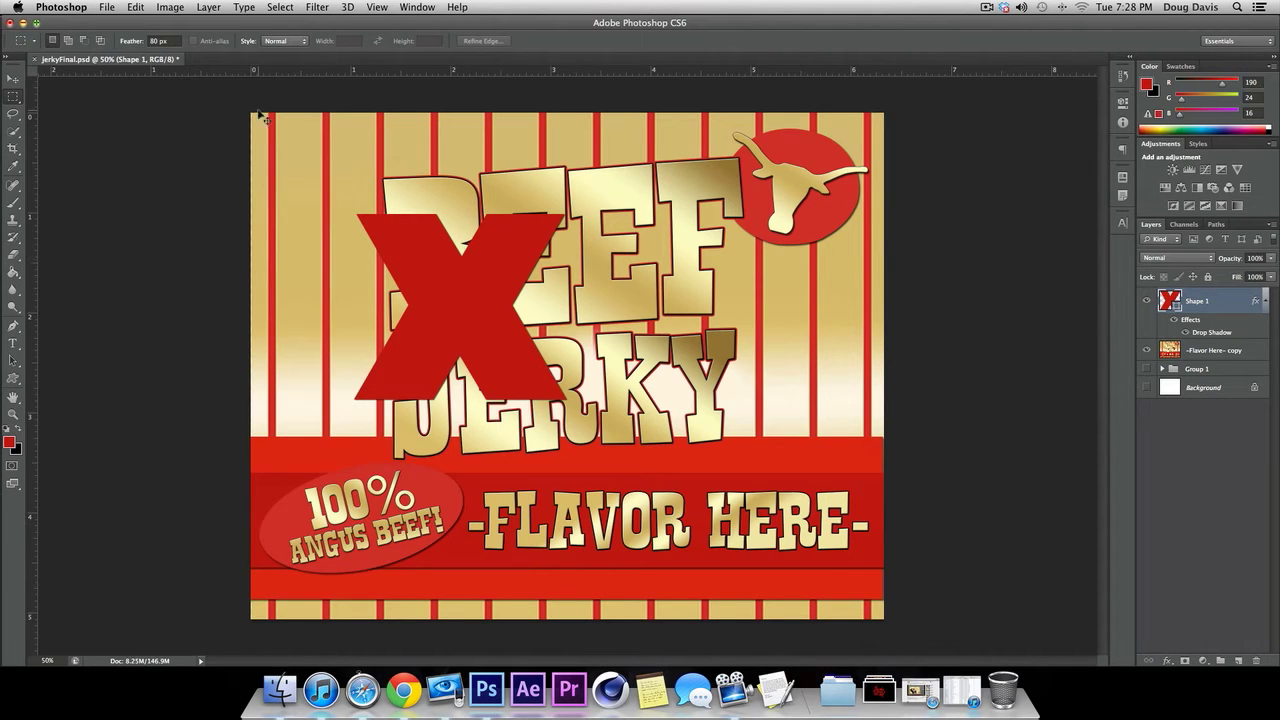
Reset the marquee feather to 0 px and draw a sharp rectangle around the entire label
drag(259, 116, 930, 622)
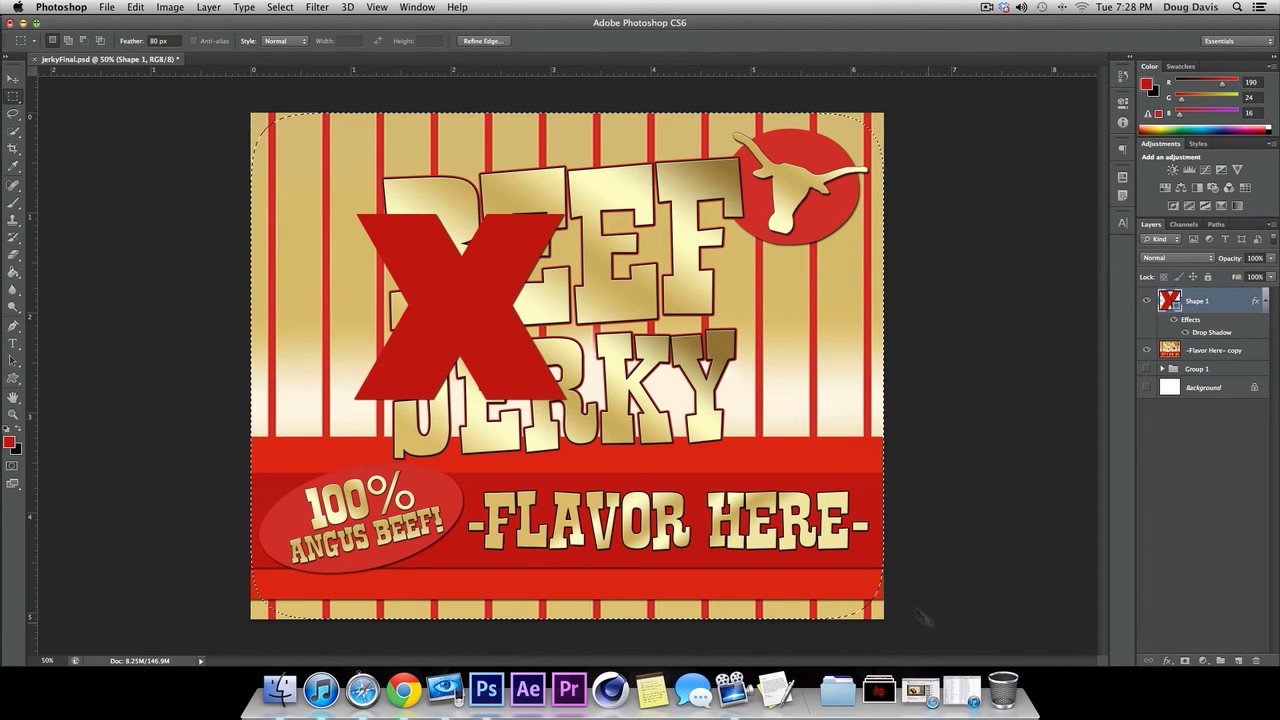
click(387, 250)
click(168, 44)
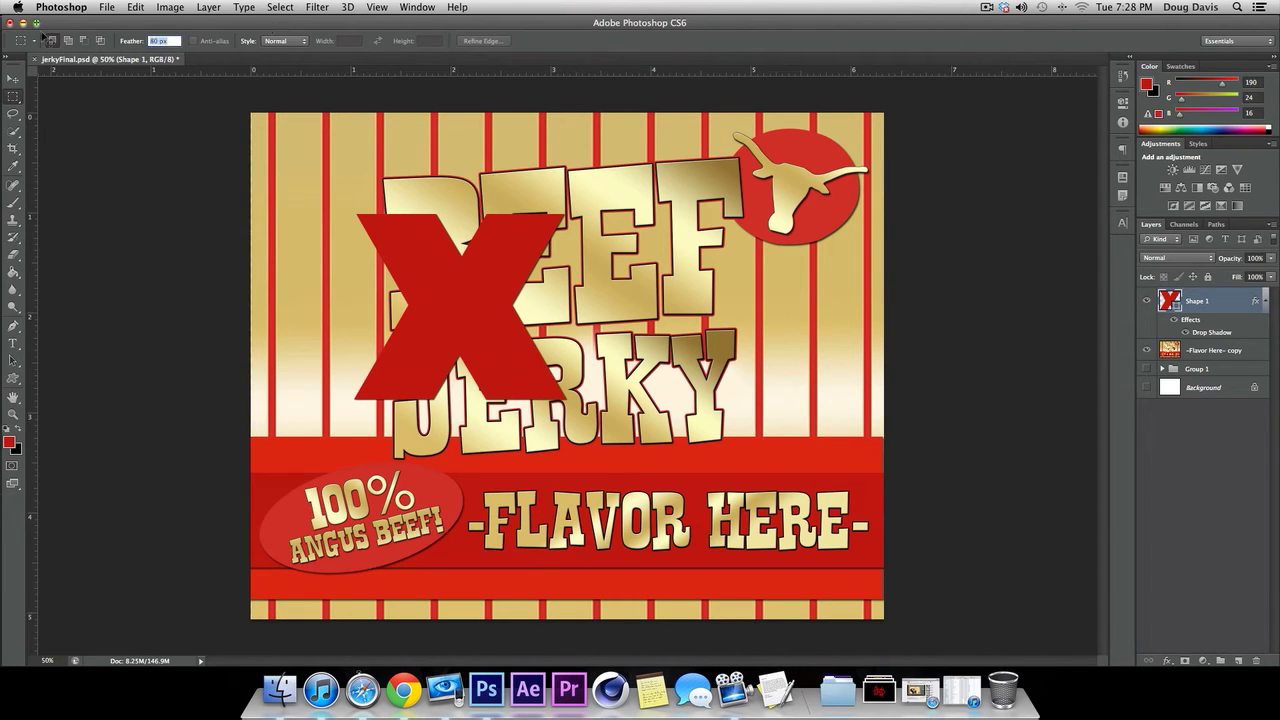
text(0)
key(Return)
click(1226, 351)
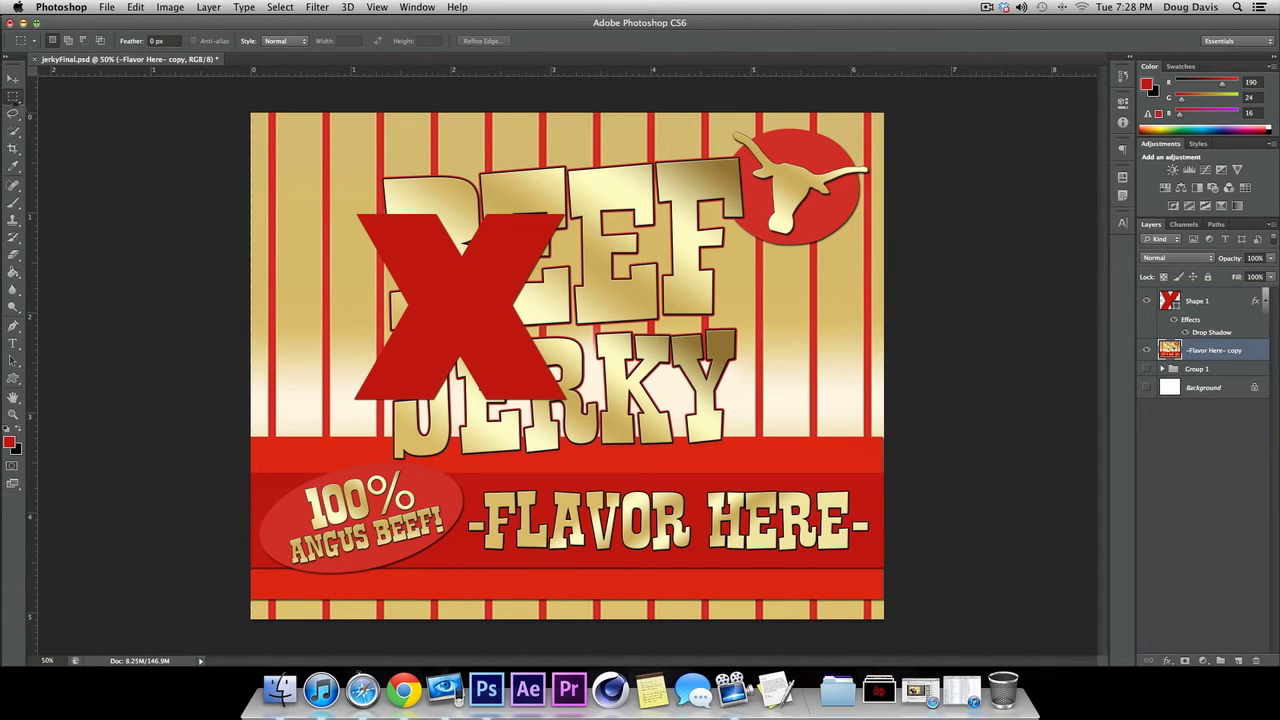
drag(252, 113, 956, 700)
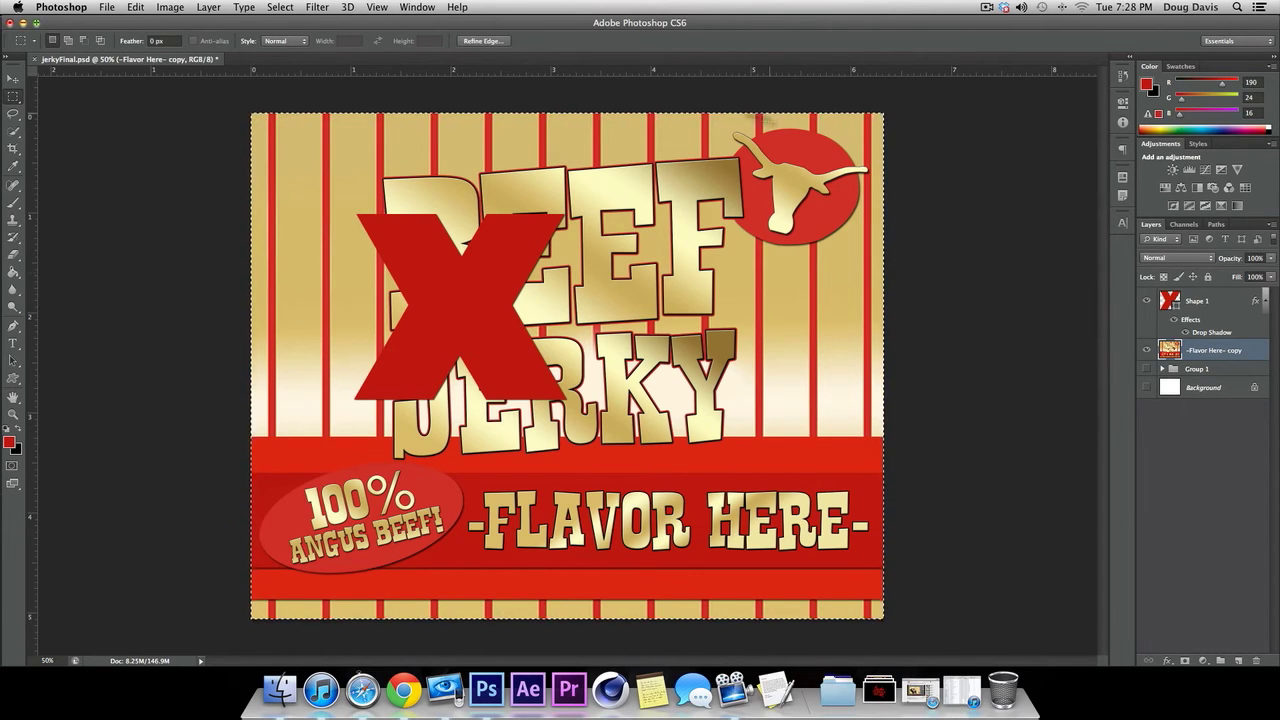
Align Shape 1 to the selection's horizontal and vertical centres, then add crossing centre guides
click(1212, 305)
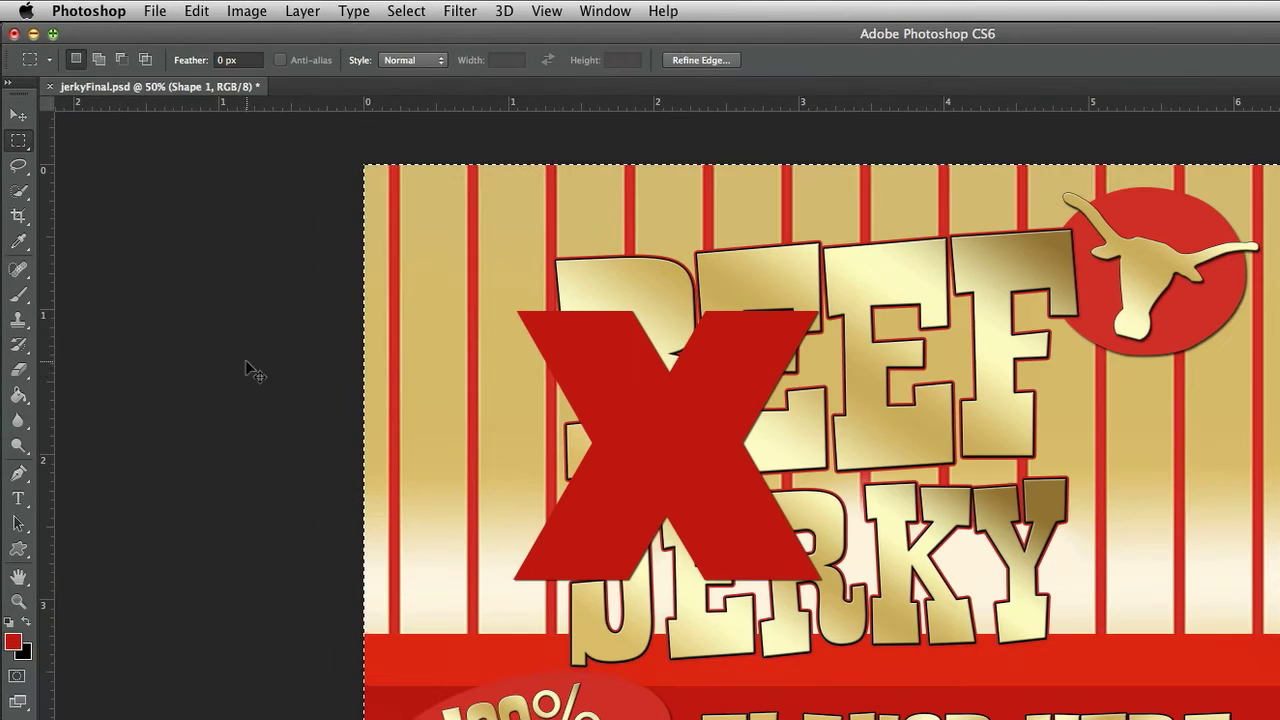
click(18, 115)
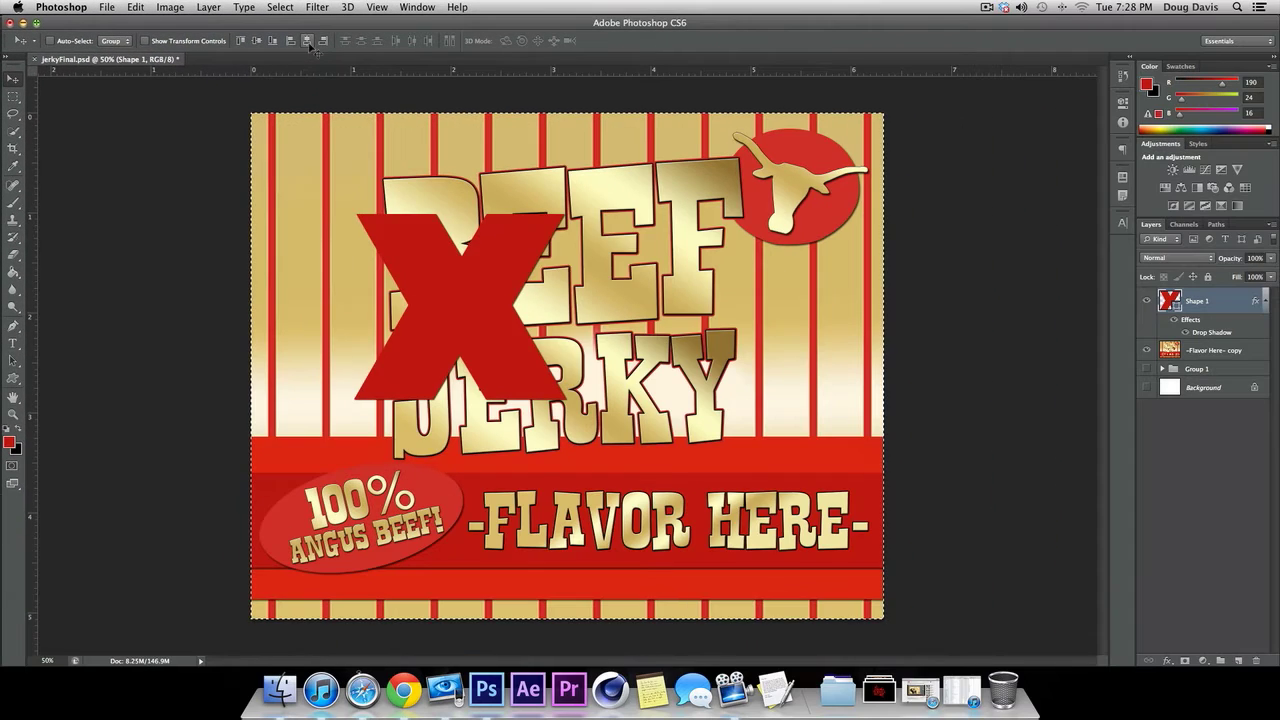
click(309, 42)
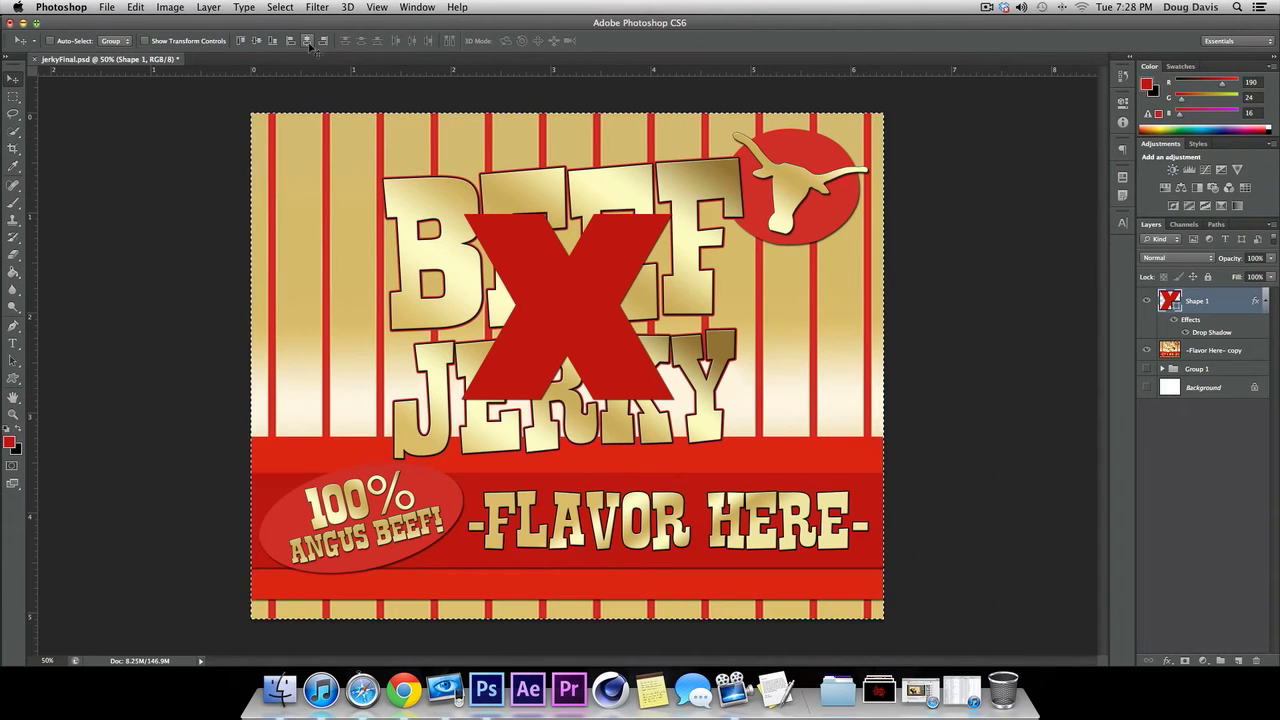
click(258, 43)
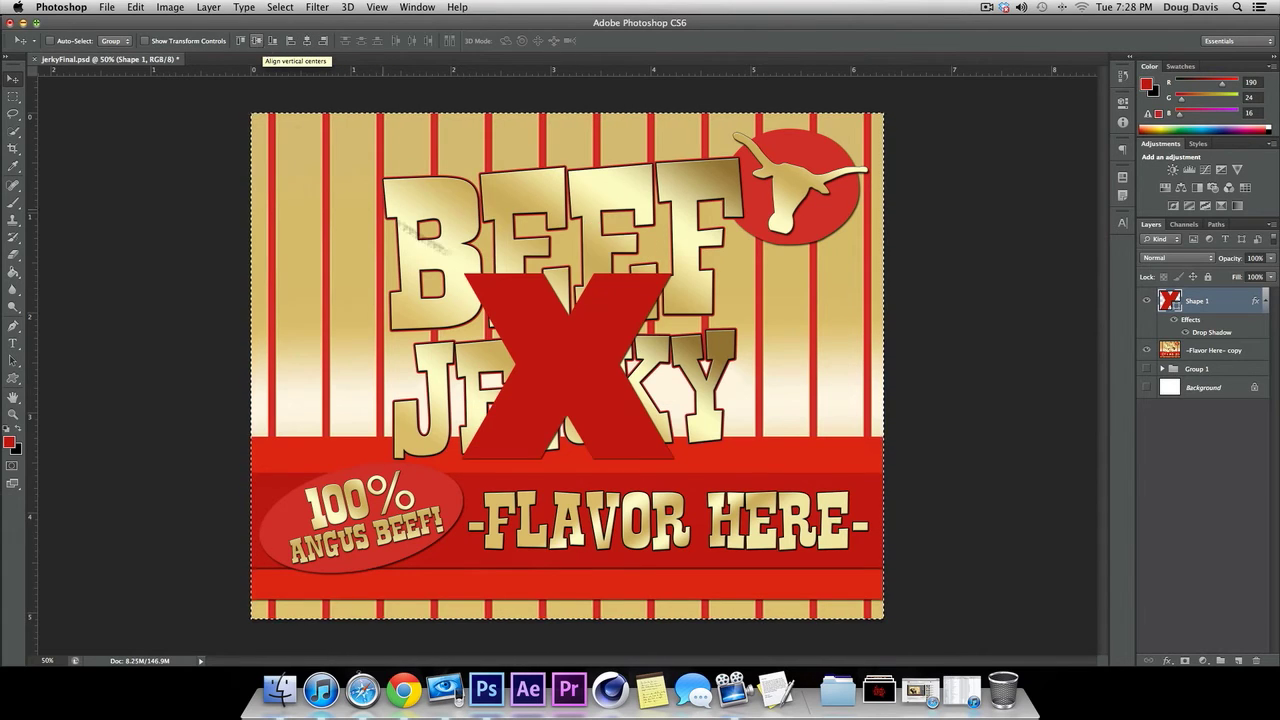
key(super+d)
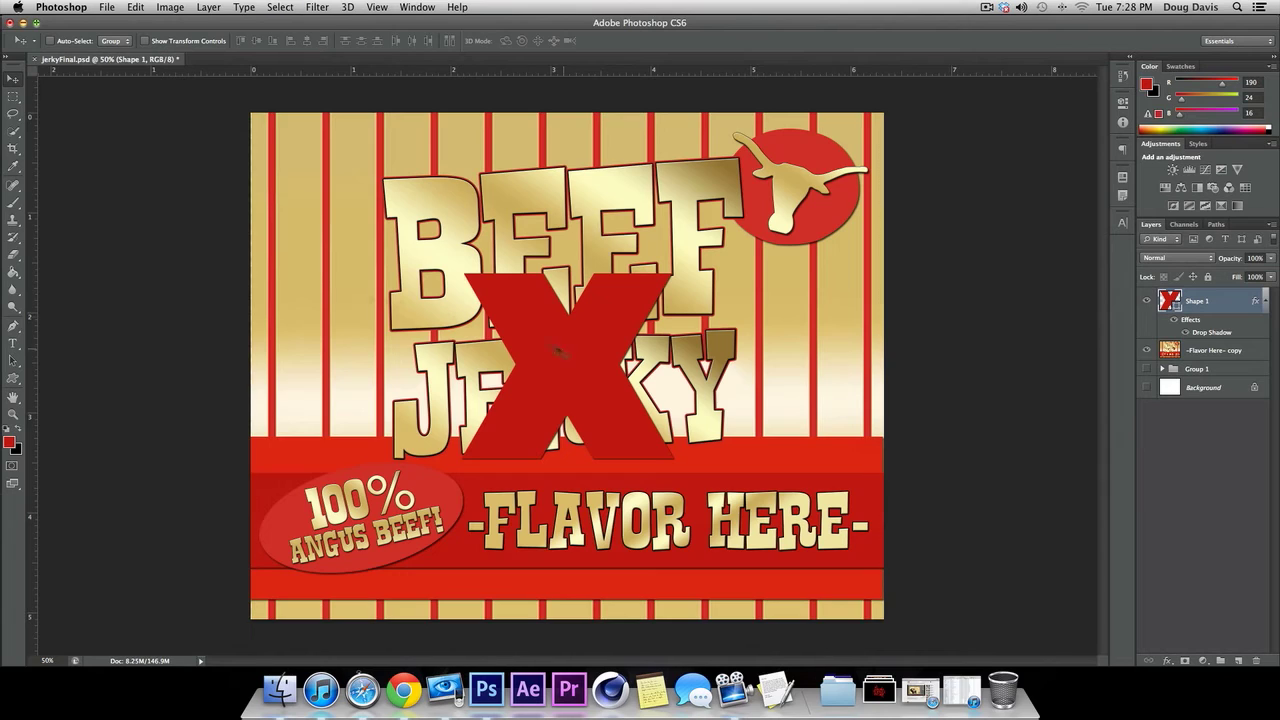
drag(38, 245, 568, 340)
drag(543, 70, 736, 372)
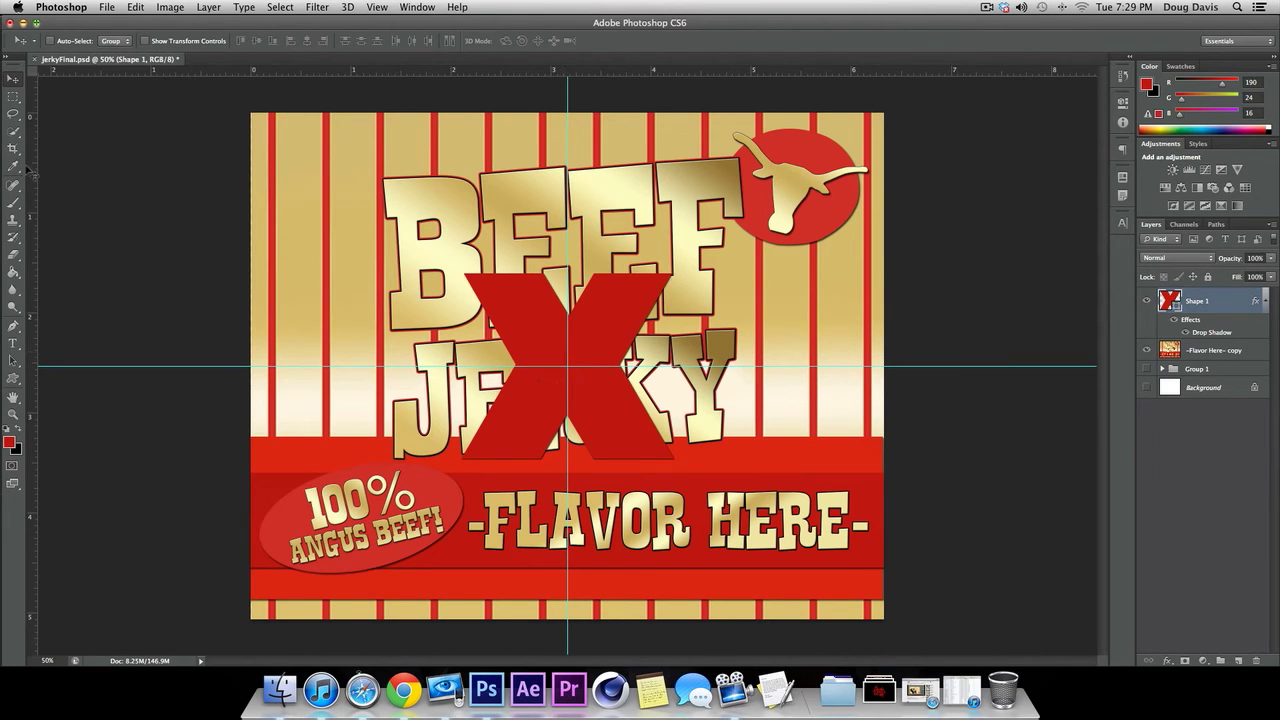
Select the label's upper-left quarter, then move the red X there and vertically centre it over B
click(13, 96)
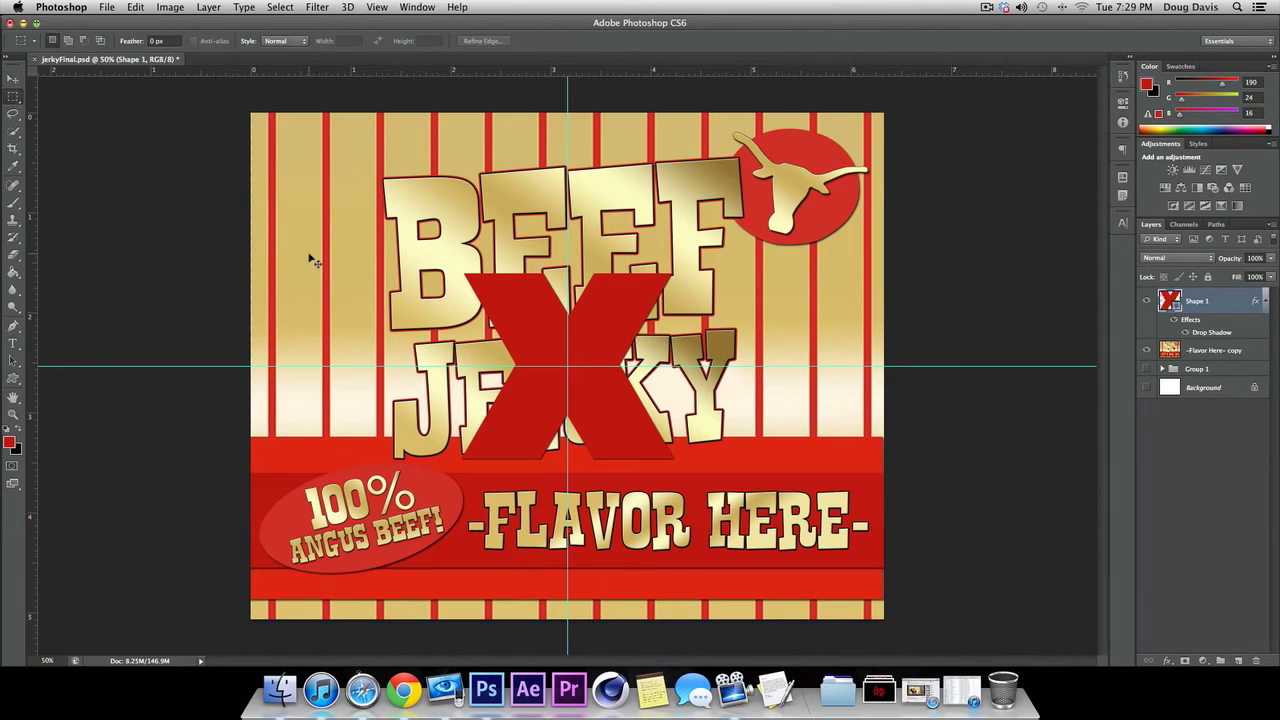
drag(273, 133, 527, 346)
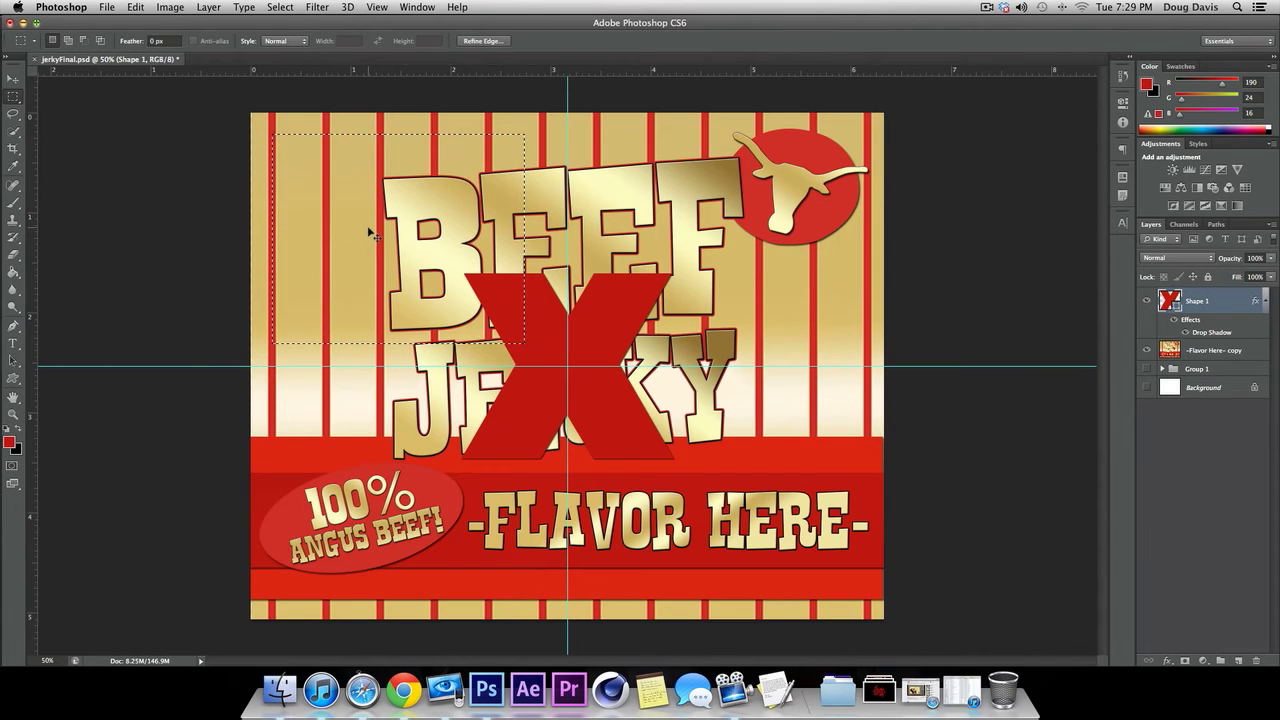
click(13, 79)
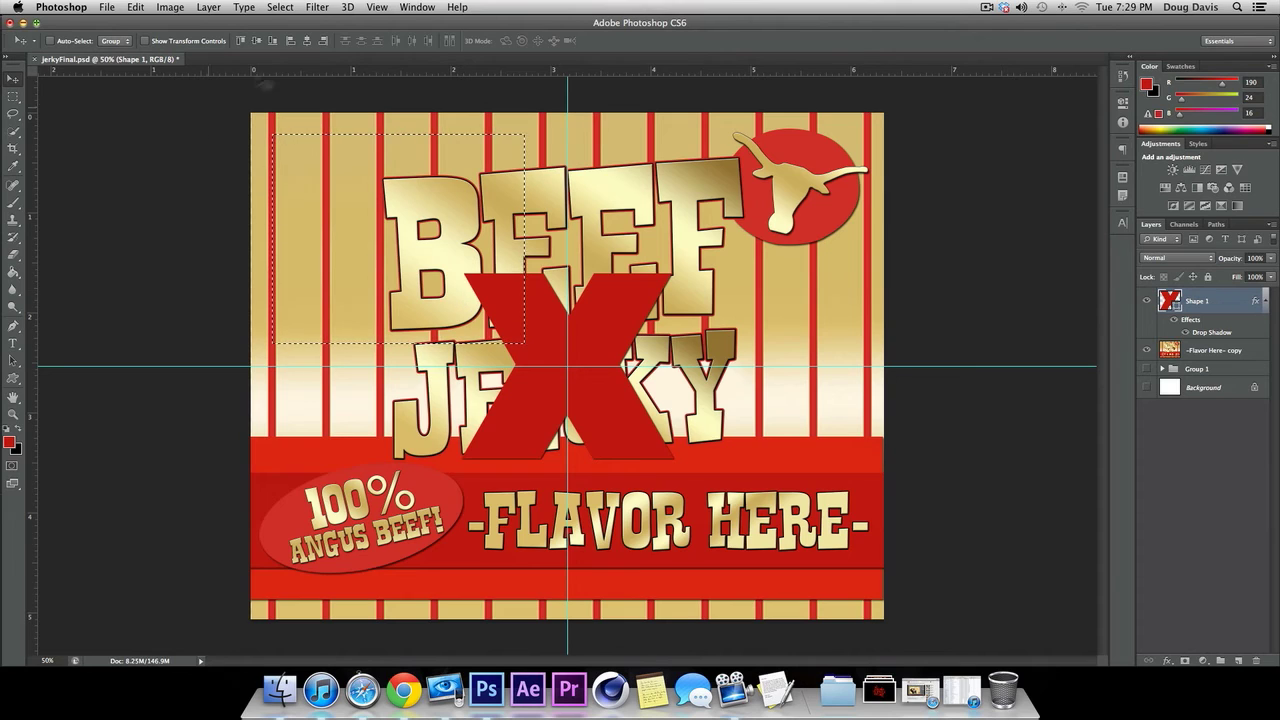
drag(543, 300, 373, 300)
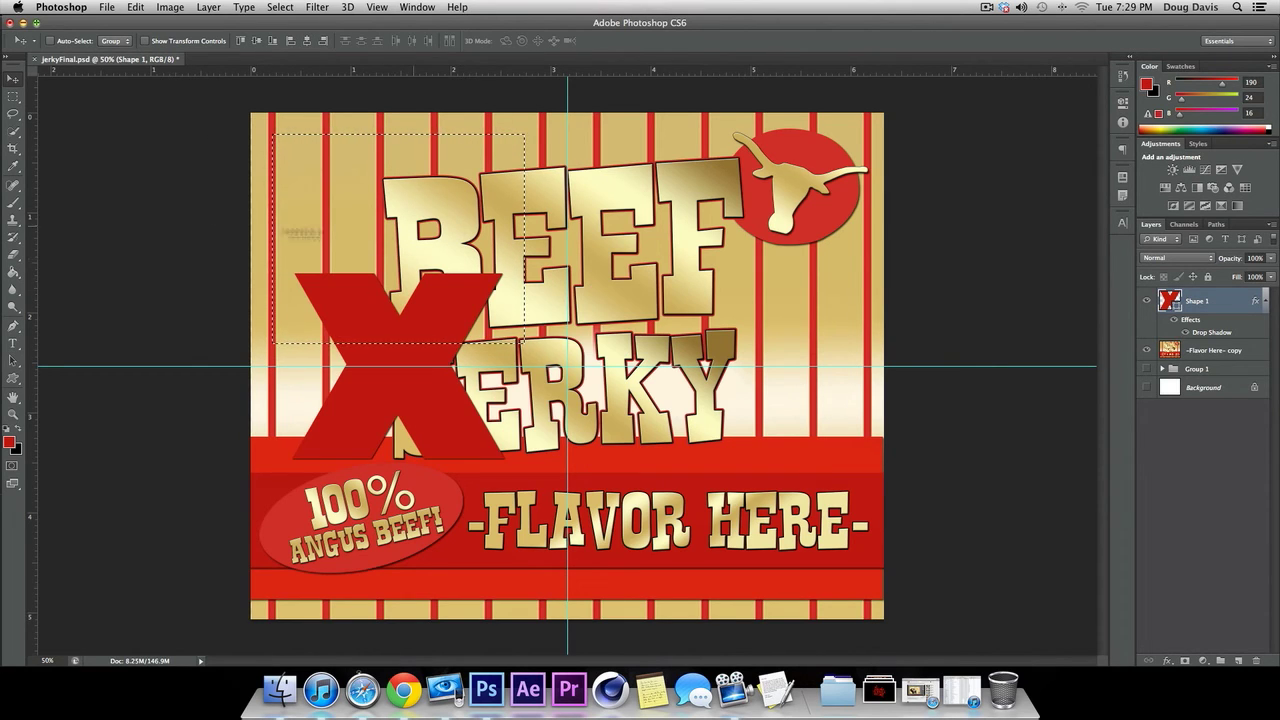
click(257, 41)
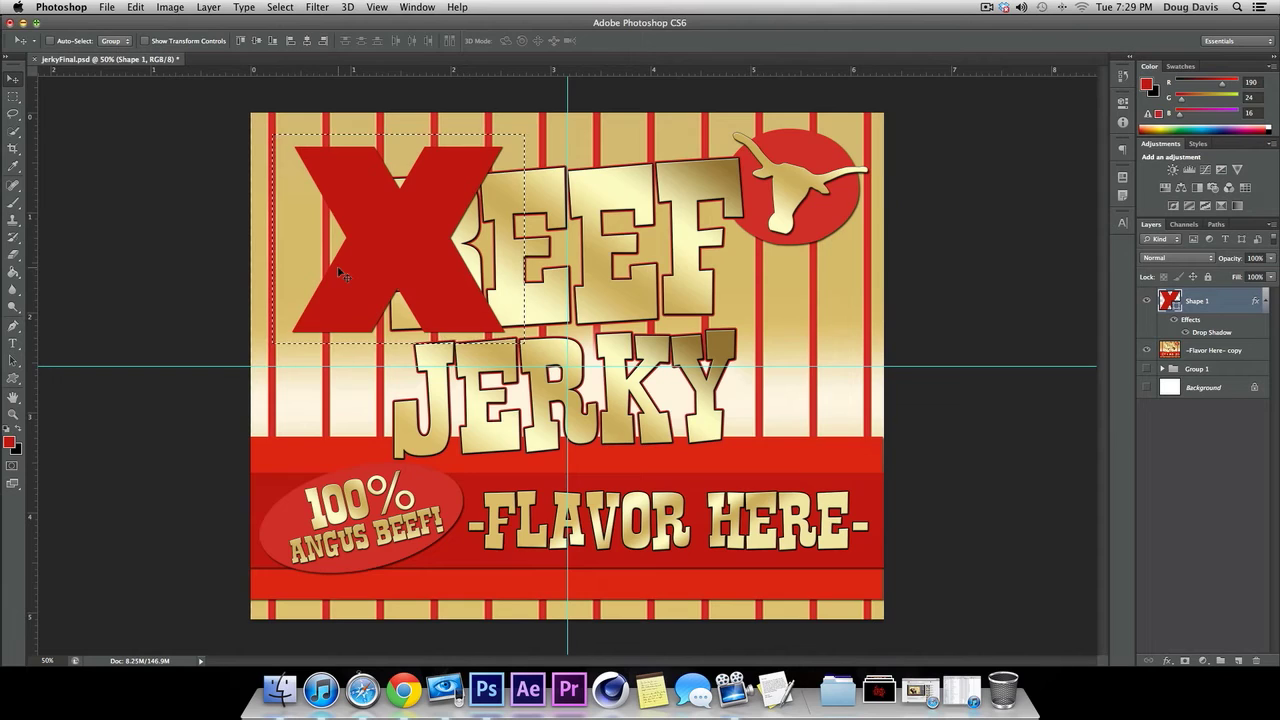
key(ctrl+d)
drag(13, 96, 90, 108)
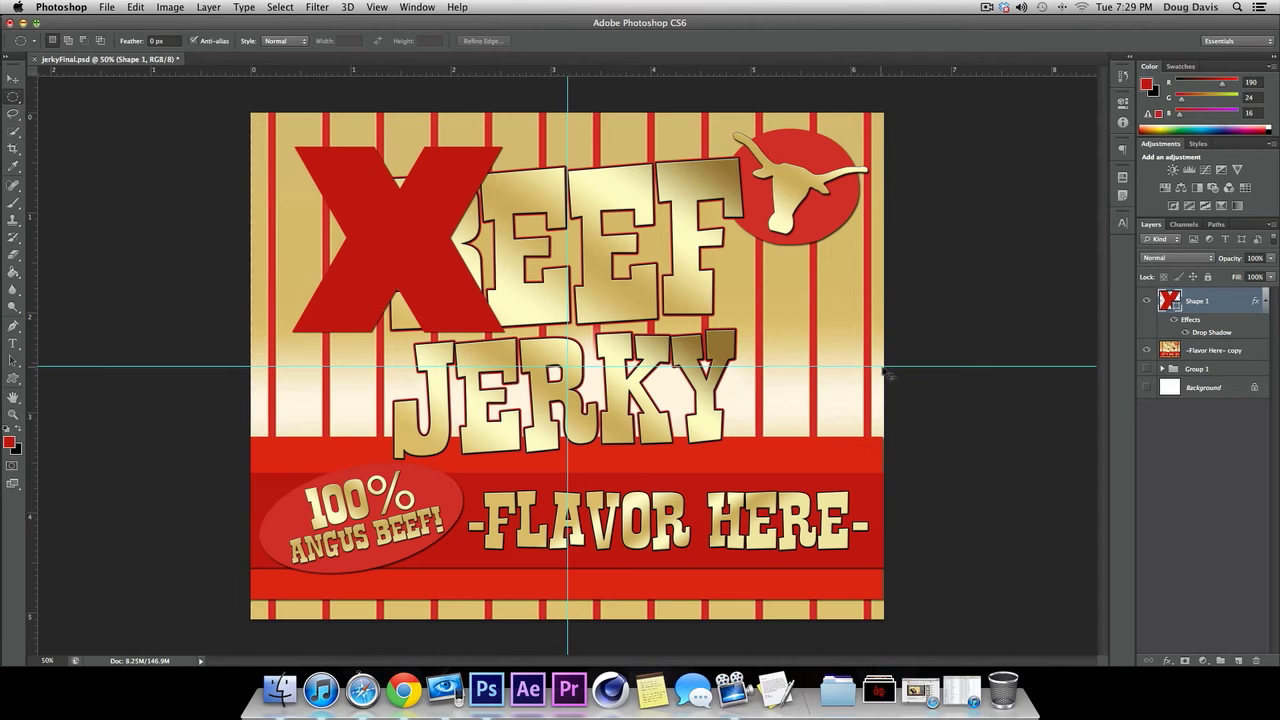
drag(815, 269, 520, 472)
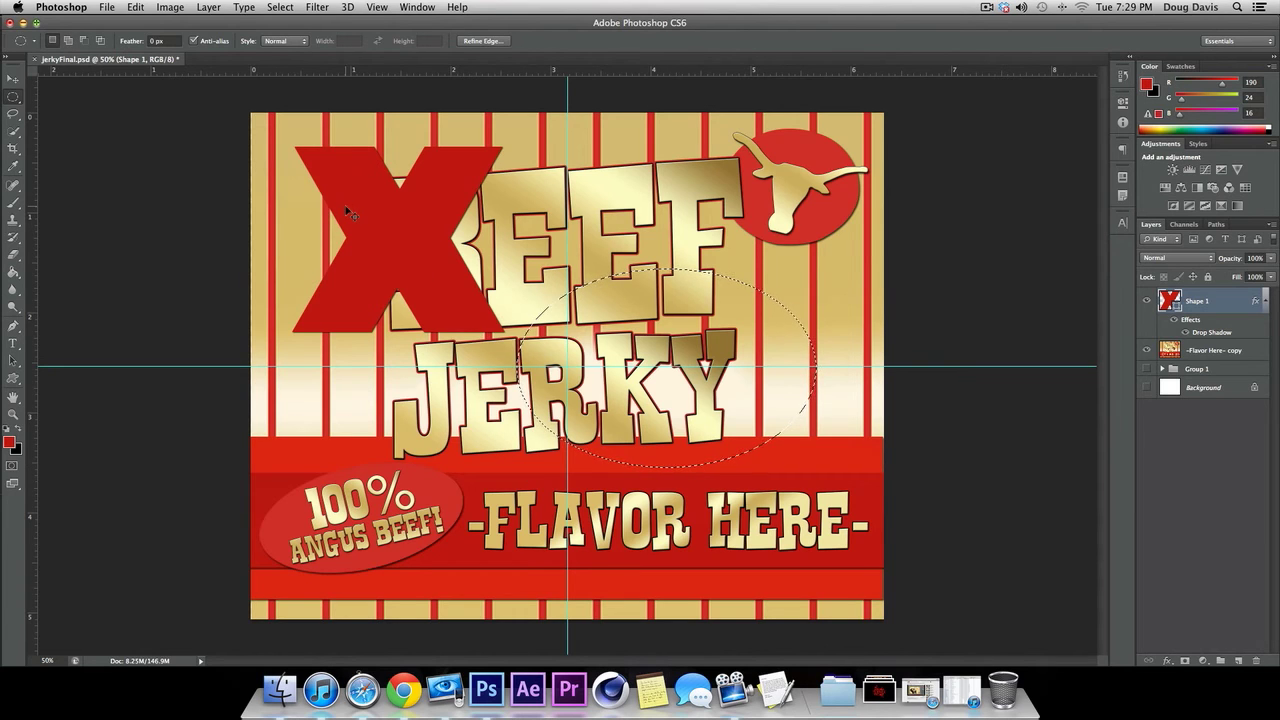
right_click(733, 326)
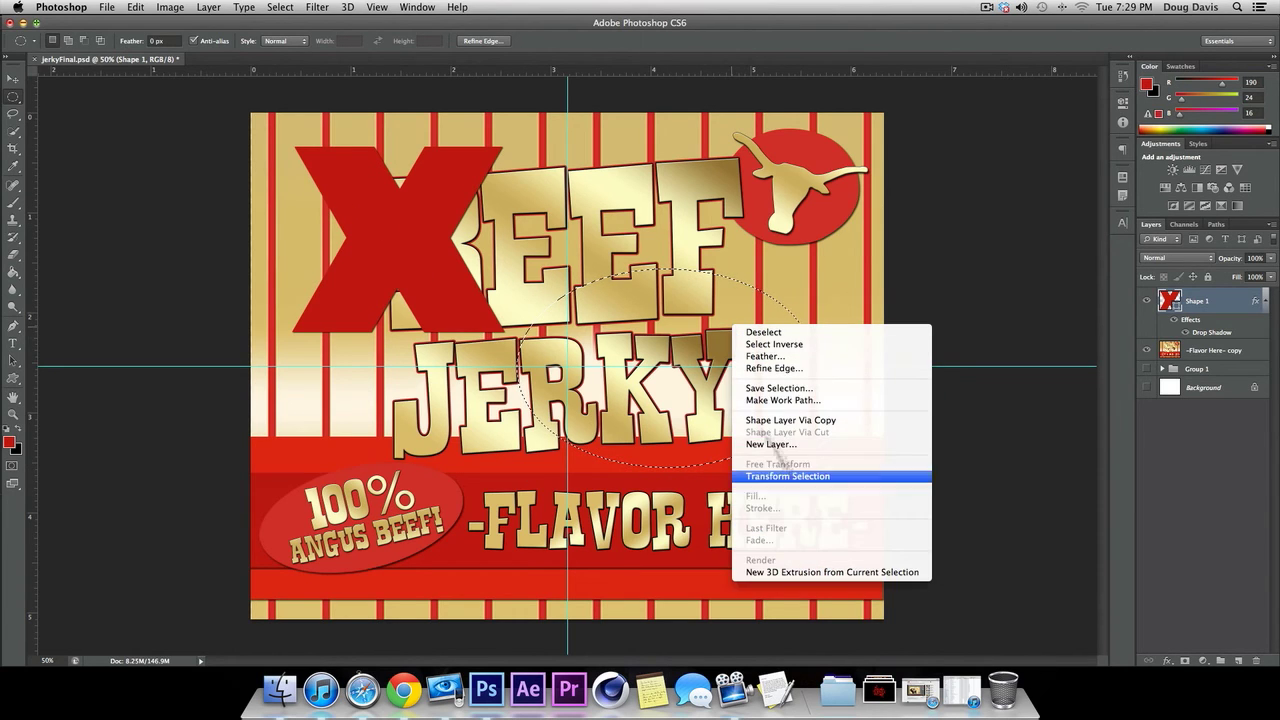
click(762, 332)
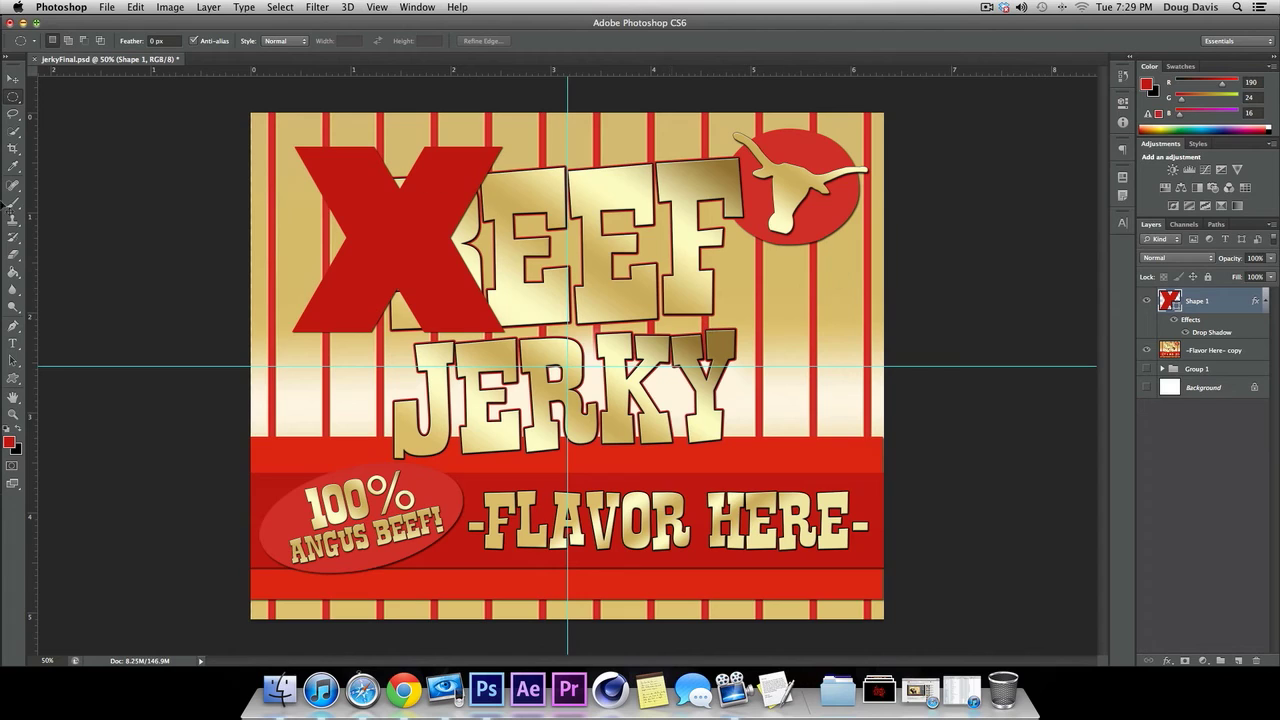
click(16, 100)
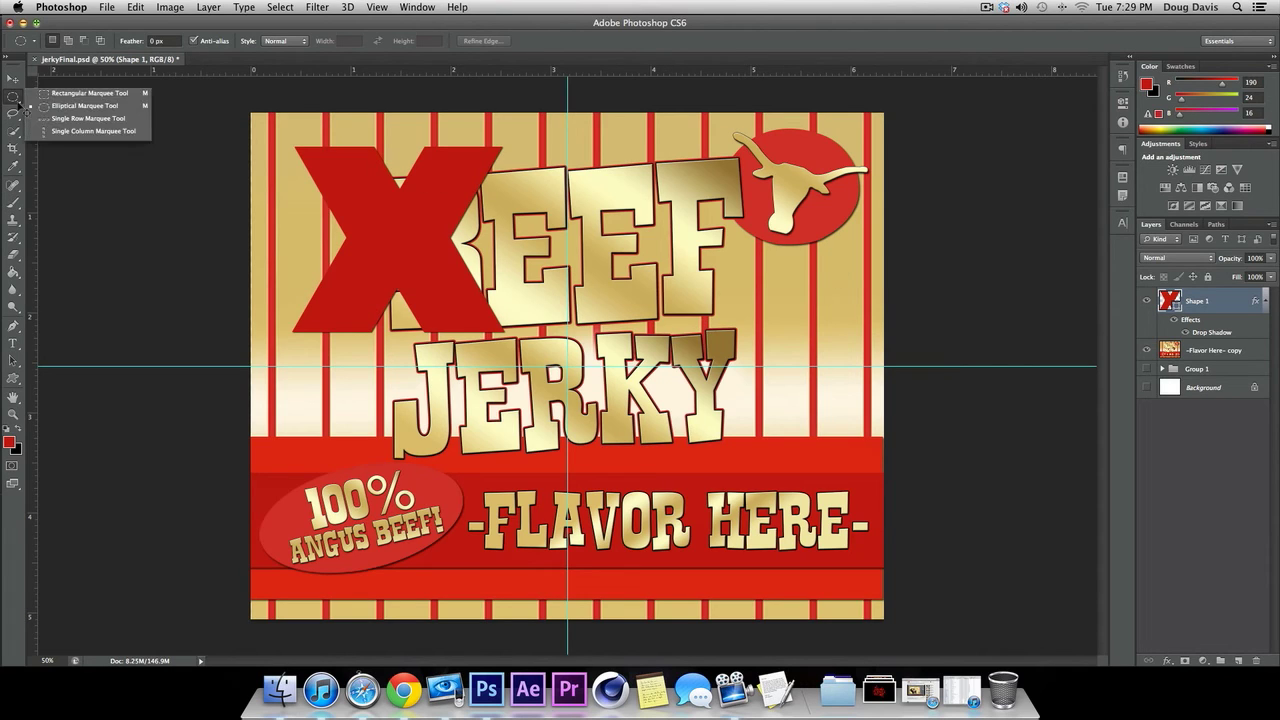
Fill a one-pixel row above JERKY with red on a new layer, then zoom in on it
click(104, 119)
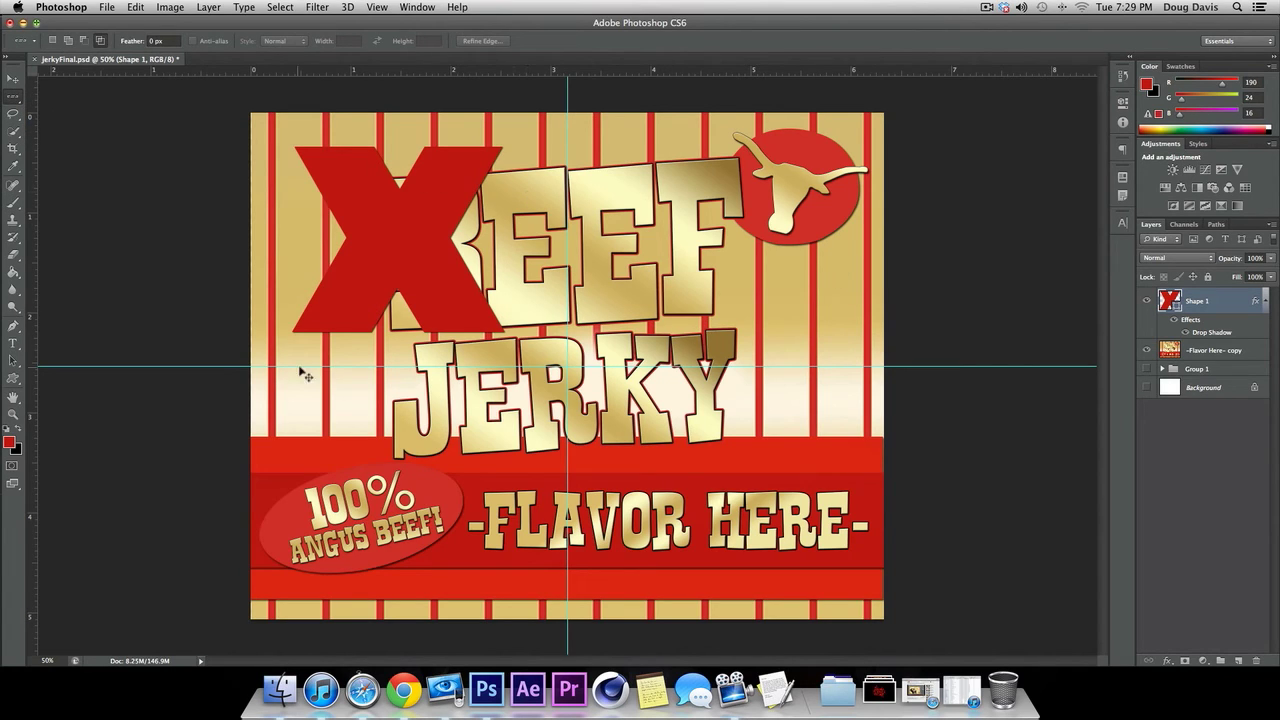
click(749, 363)
key(b)
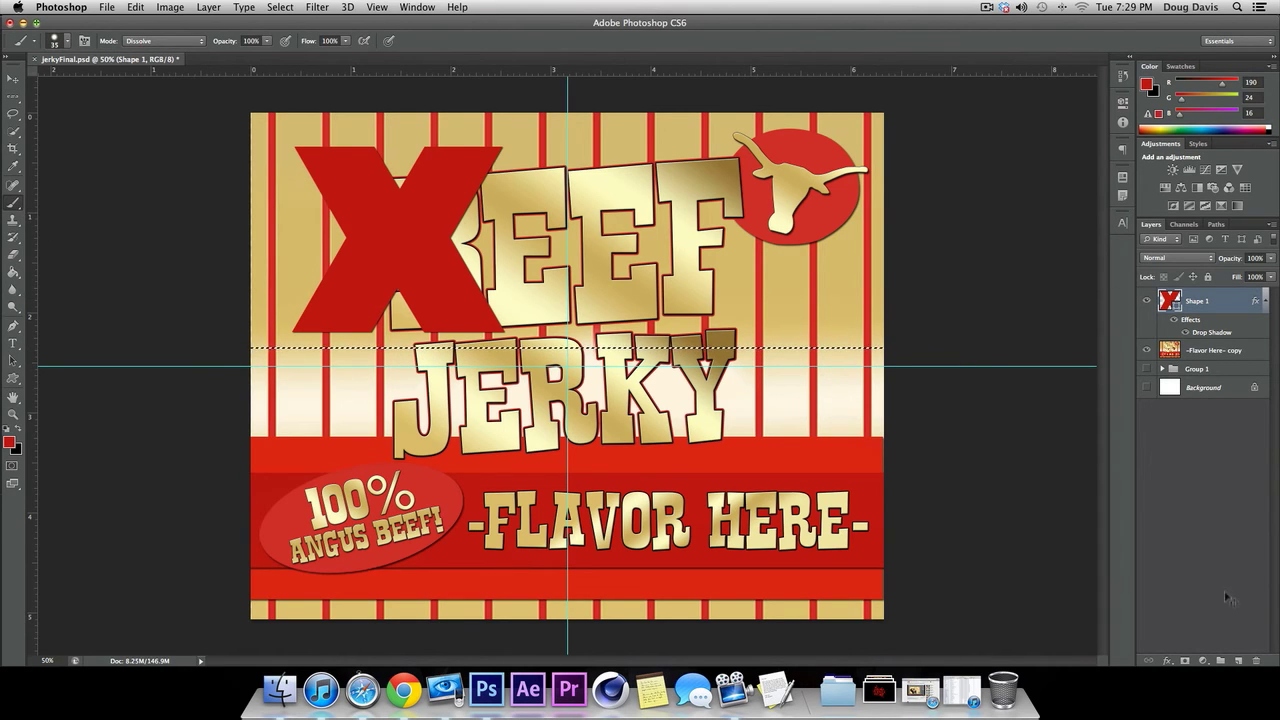
click(1238, 660)
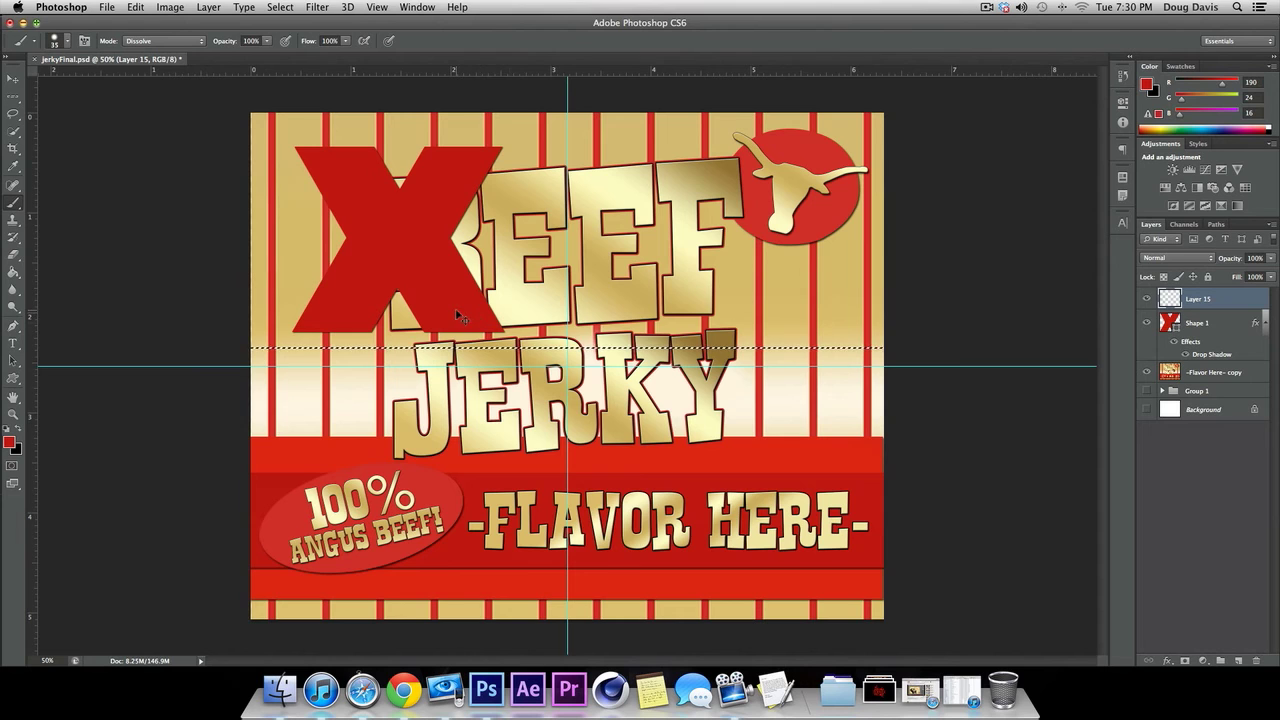
key(alt+BackSpace)
key(ctrl+d)
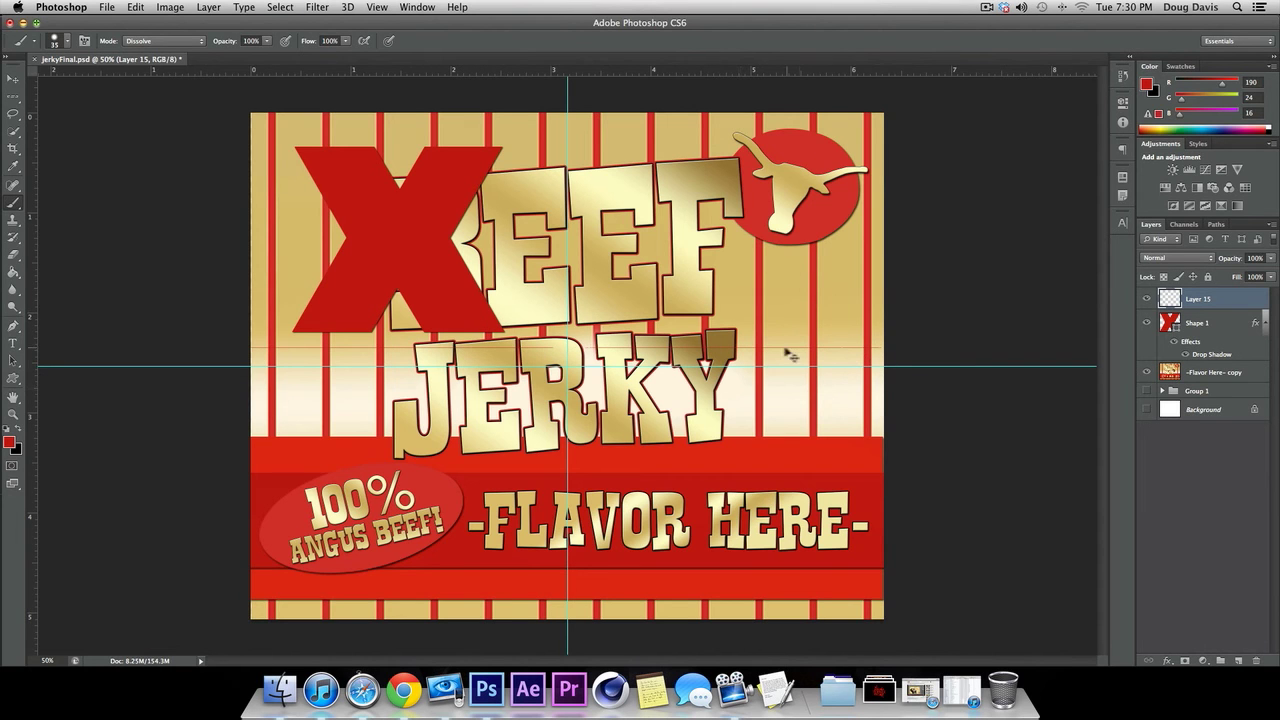
key(ctrl+equal)
key(ctrl+equal)
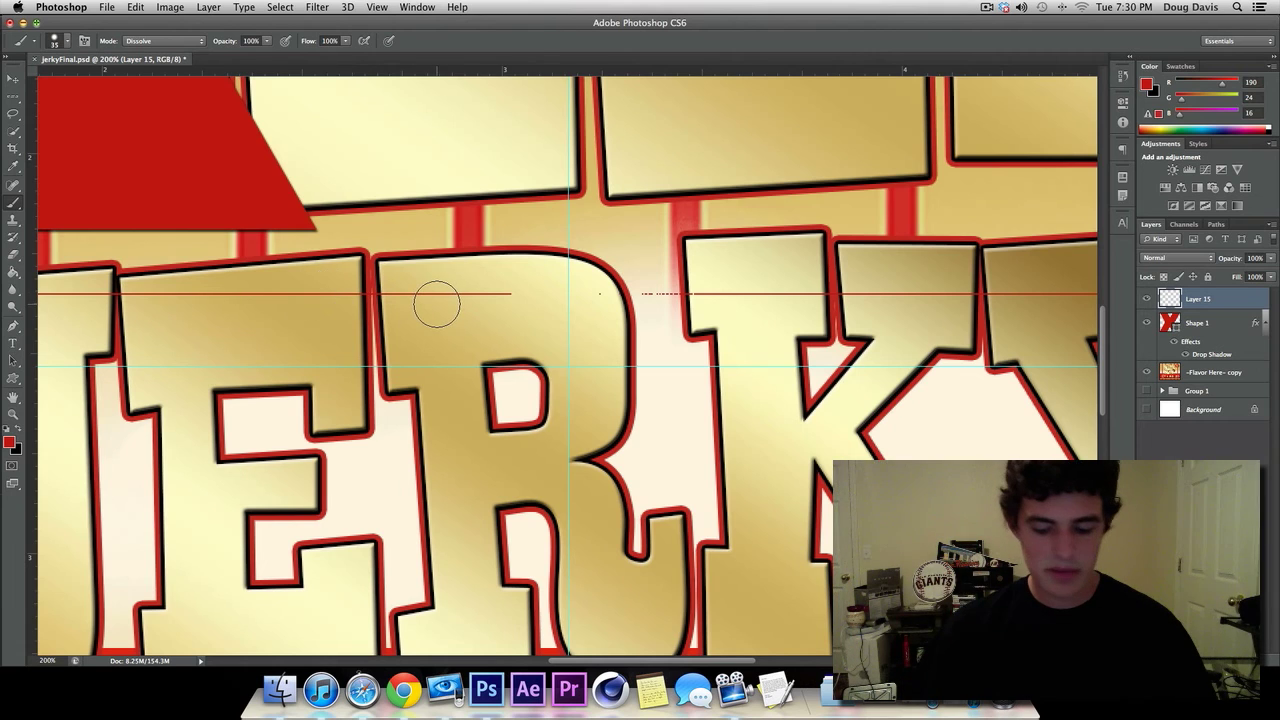
key(ctrl+minus)
key(ctrl+minus)
key(ctrl+minus)
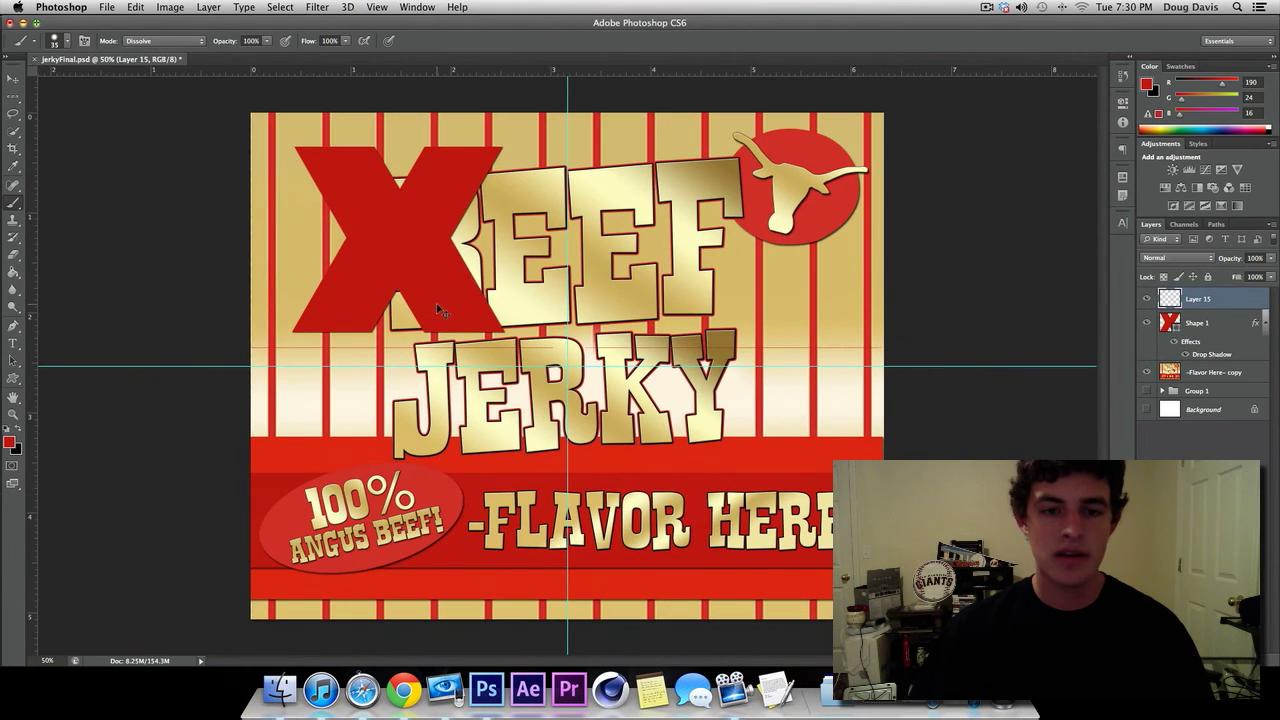